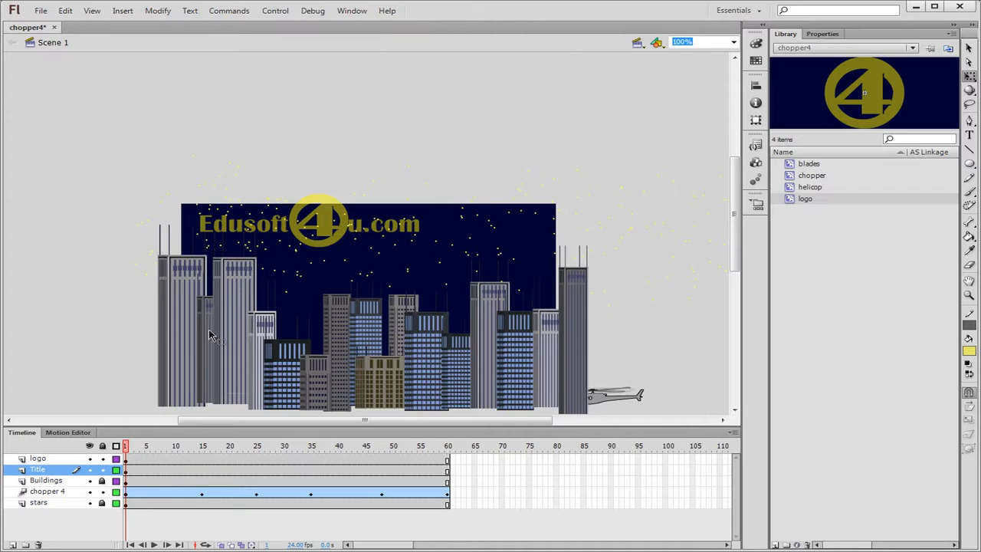
{"action": "left_click", "coordinate": [259, 236]}
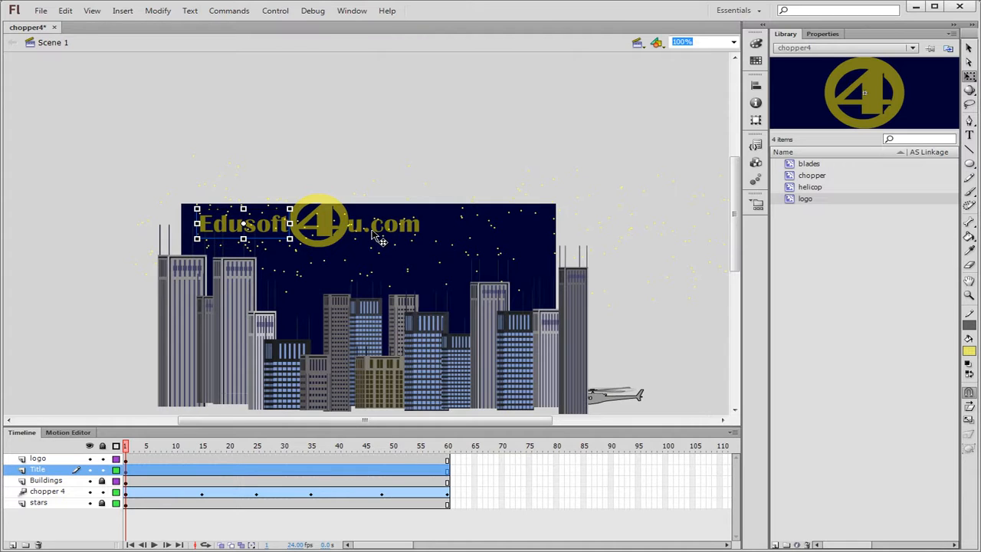
{"action": "left_click", "coordinate": [374, 234]}
{"action": "left_click", "coordinate": [290, 239]}
{"action": "left_click", "coordinate": [368, 237]}
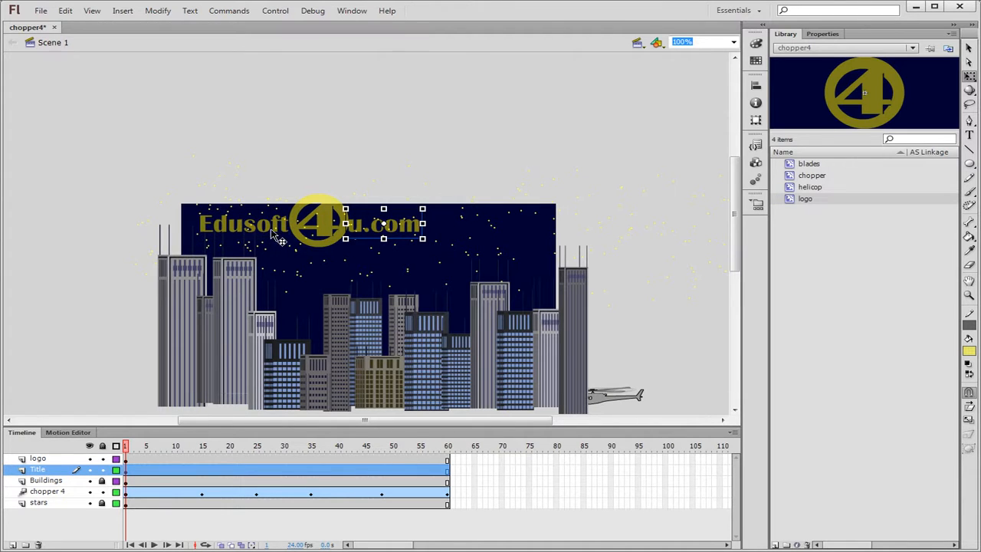
{"action": "left_click", "coordinate": [272, 237]}
{"action": "left_click", "coordinate": [376, 238]}
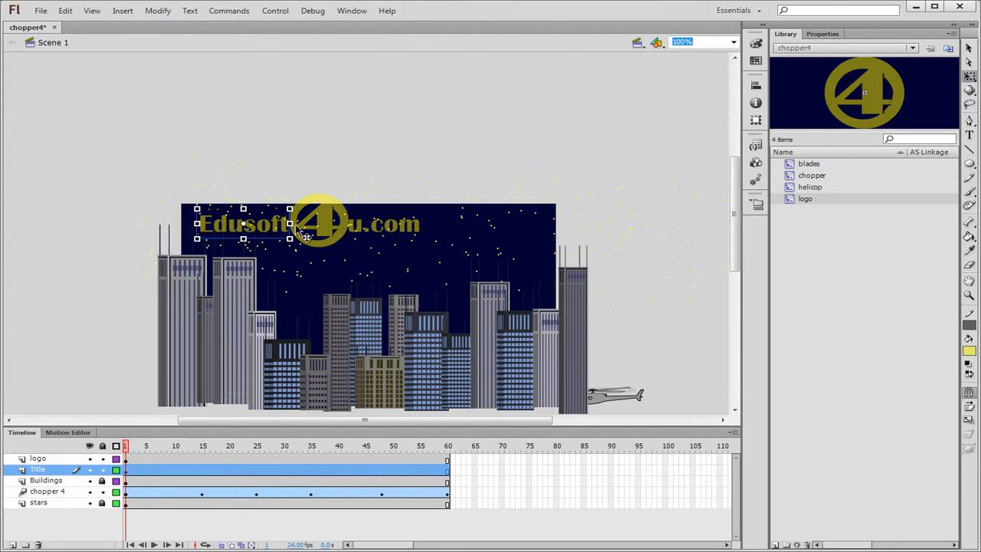
{"action": "left_click", "coordinate": [284, 235]}
{"action": "left_click", "coordinate": [396, 239]}
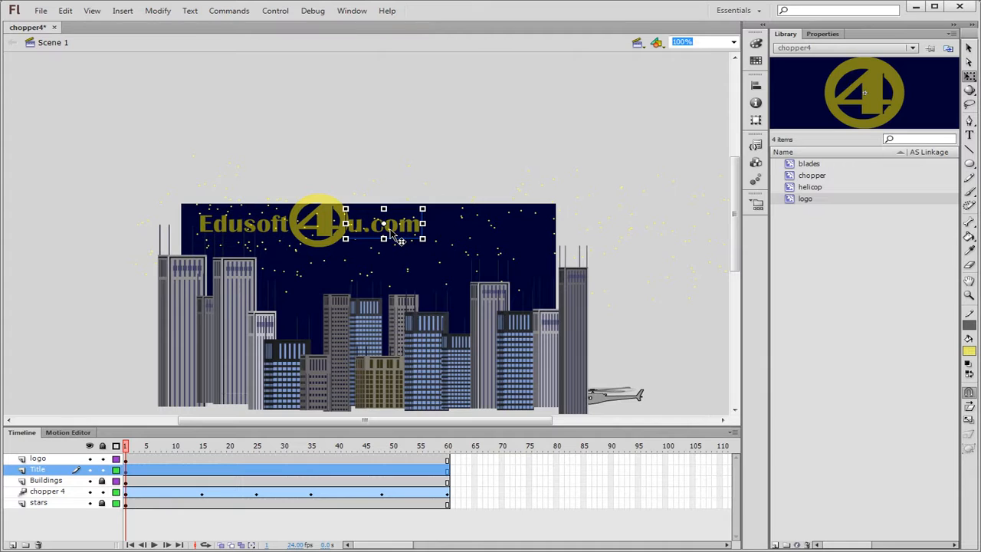
Convert the "Edusoft" and "u.com" texts together into a movie clip symbol named title, and save the document.
{"action": "left_click", "coordinate": [276, 238]}
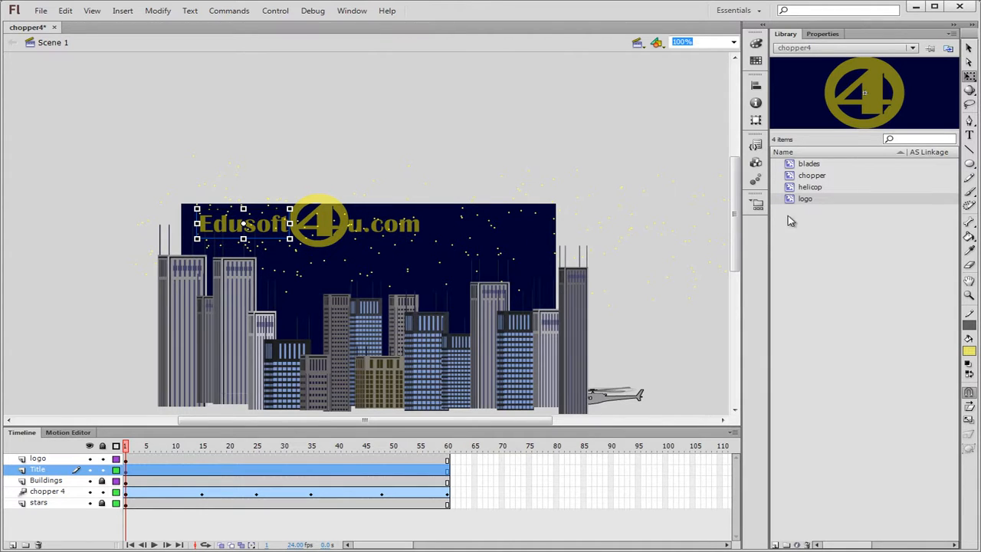
{"action": "left_click", "coordinate": [387, 238], "text": "shift"}
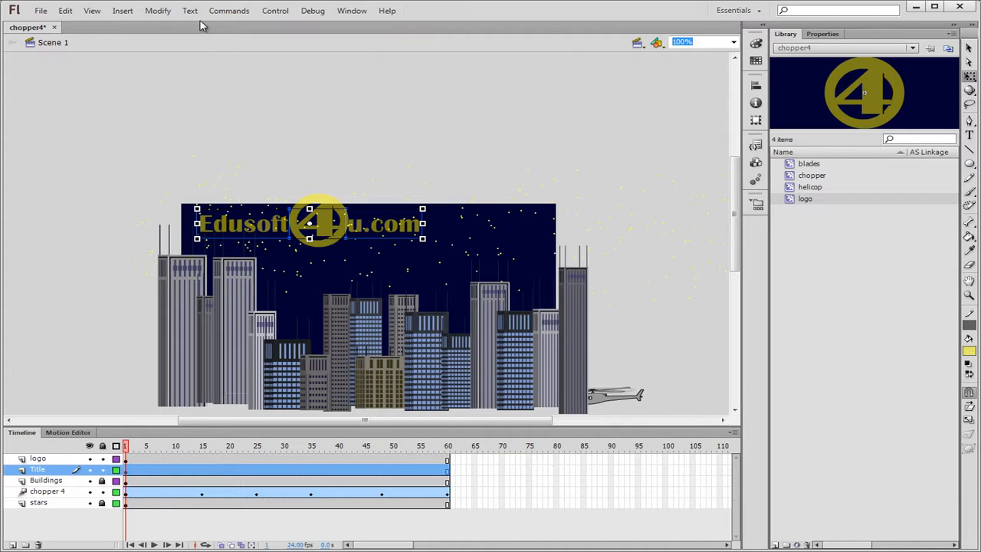
{"action": "left_click", "coordinate": [171, 12]}
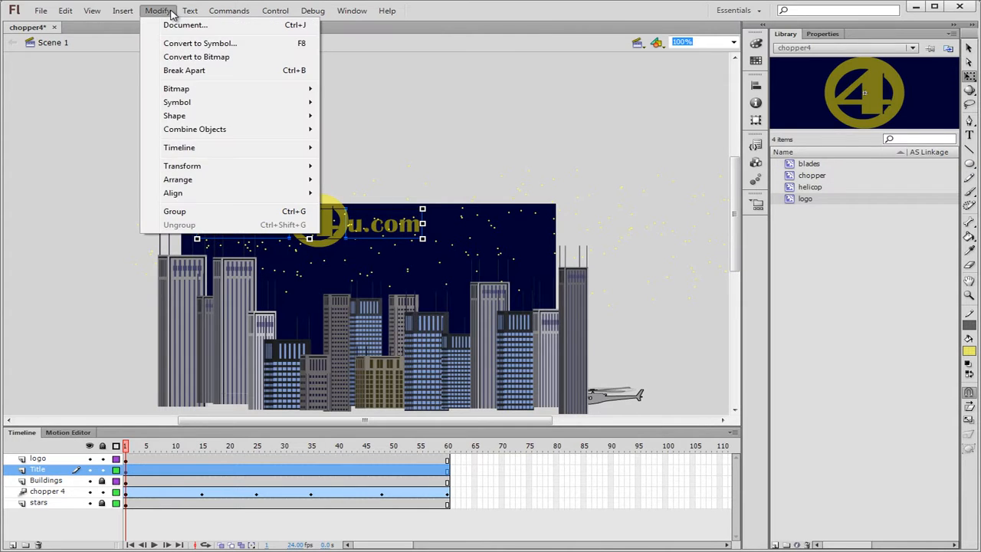
{"action": "left_click", "coordinate": [212, 47]}
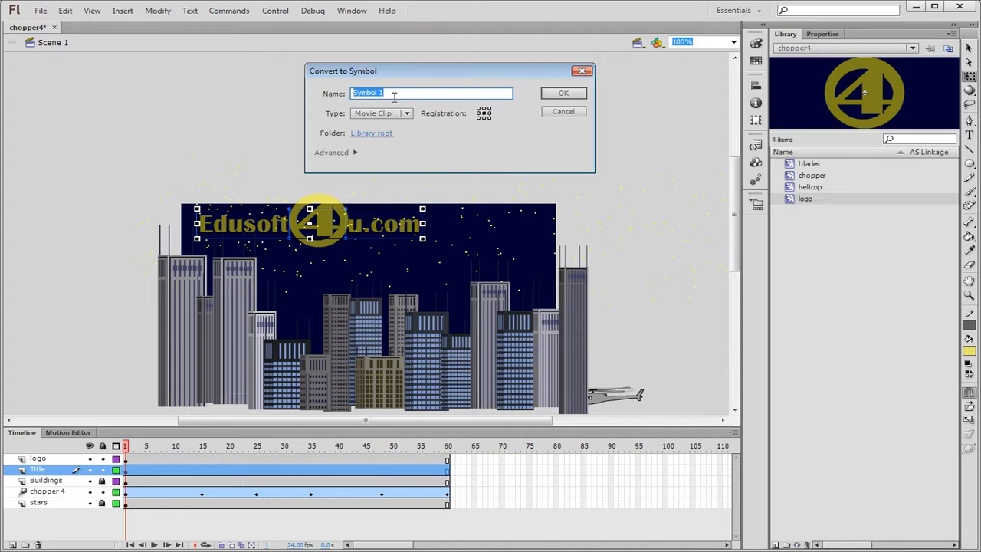
{"action": "type", "text": "title"}
{"action": "left_click", "coordinate": [573, 95]}
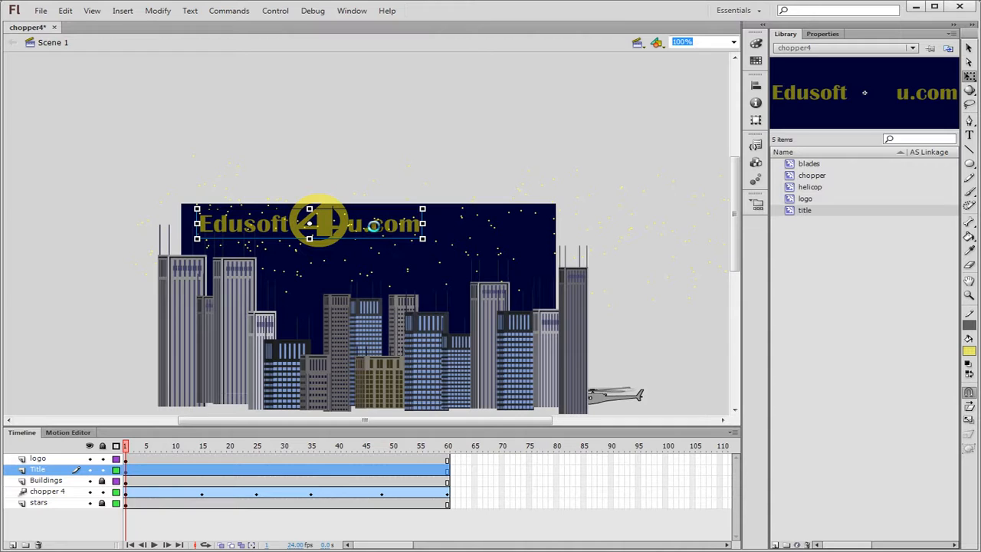
{"action": "key", "text": "ctrl+s"}
At frame 1, move the title clip off the stage's left side near the lower buildings and add a motion tween to it.
{"action": "left_click", "coordinate": [127, 470]}
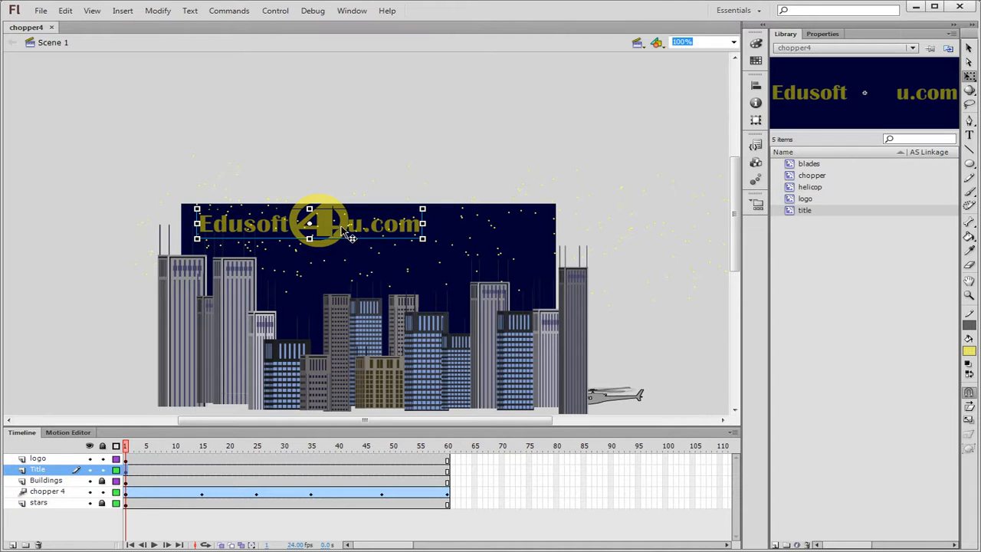
{"action": "left_click_drag", "start_coordinate": [373, 235], "coordinate": [120, 364]}
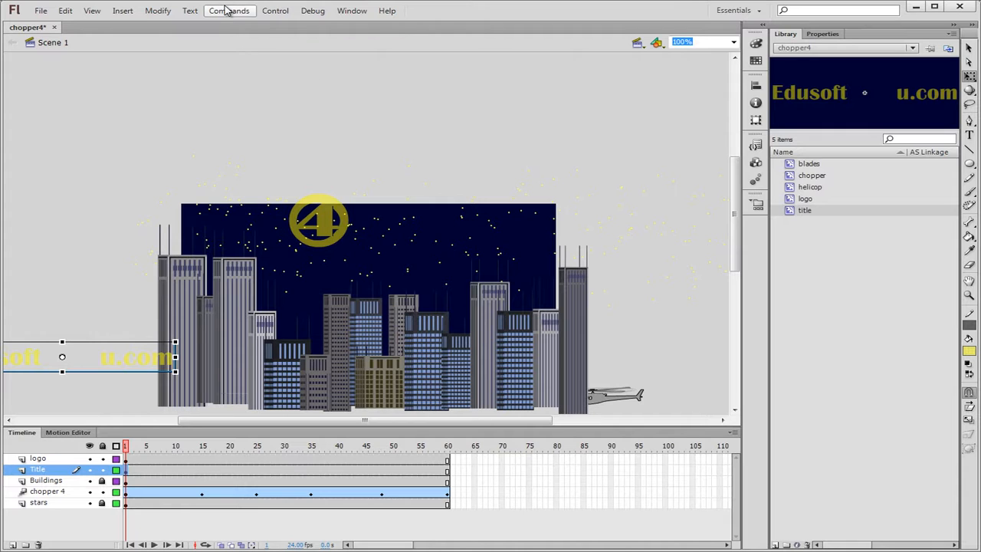
{"action": "left_click", "coordinate": [159, 11]}
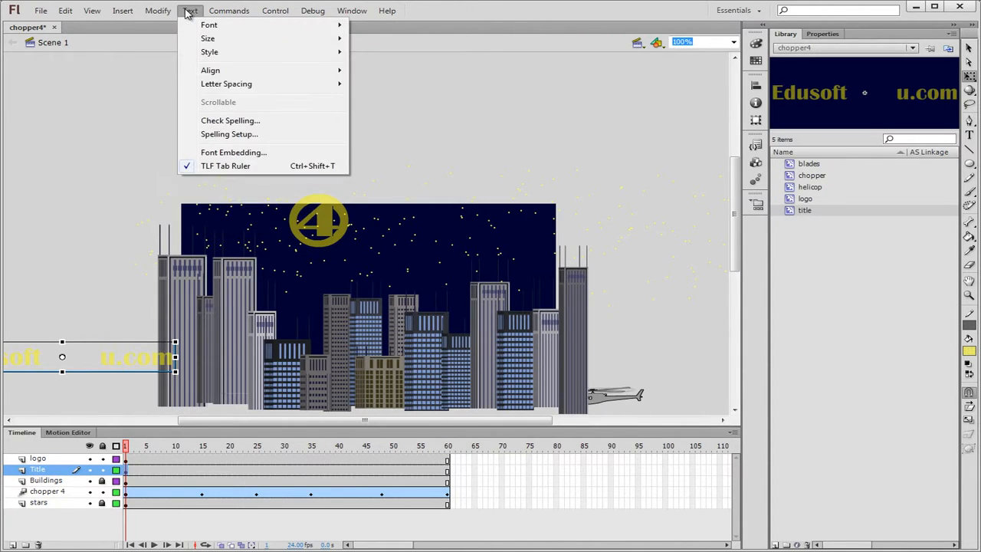
{"action": "mouse_move", "coordinate": [122, 11]}
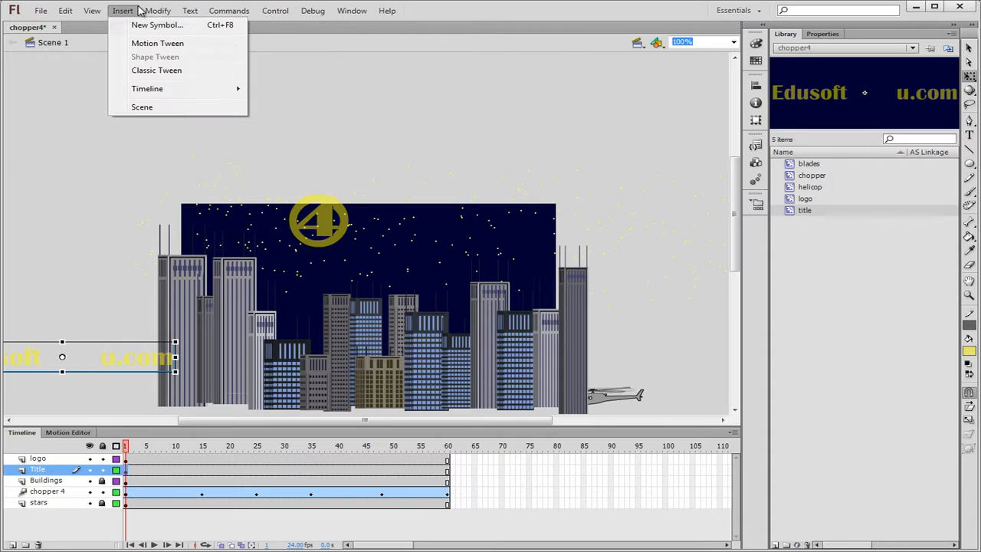
{"action": "left_click", "coordinate": [150, 46]}
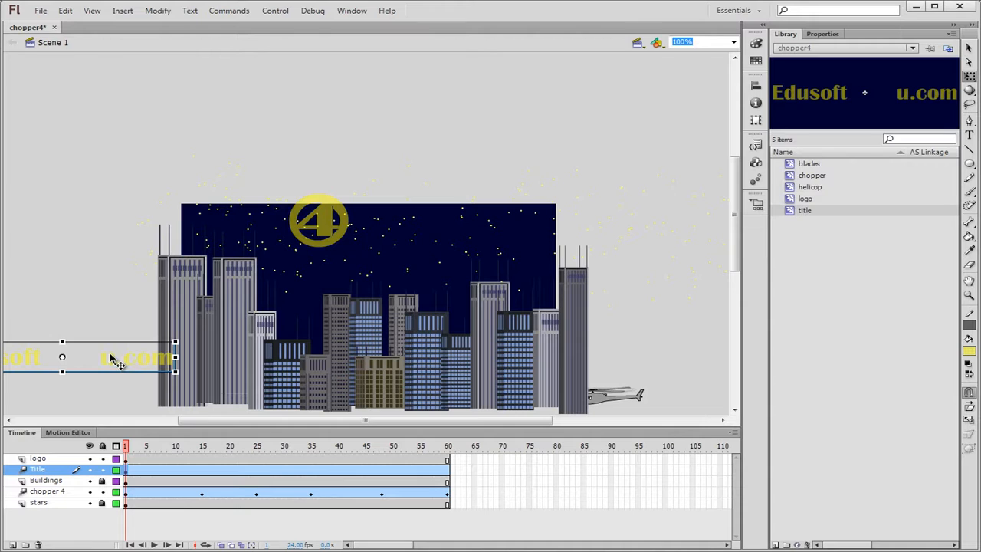
At frame 60, move the title clip back into the night sky around the 4 logo, and play the animation.
{"action": "left_click", "coordinate": [449, 463]}
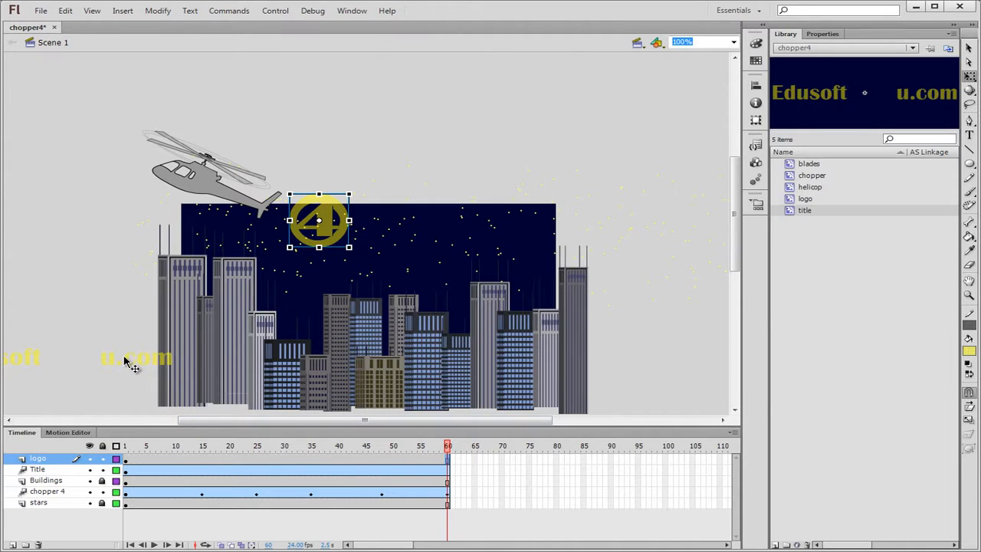
{"action": "left_click", "coordinate": [67, 470]}
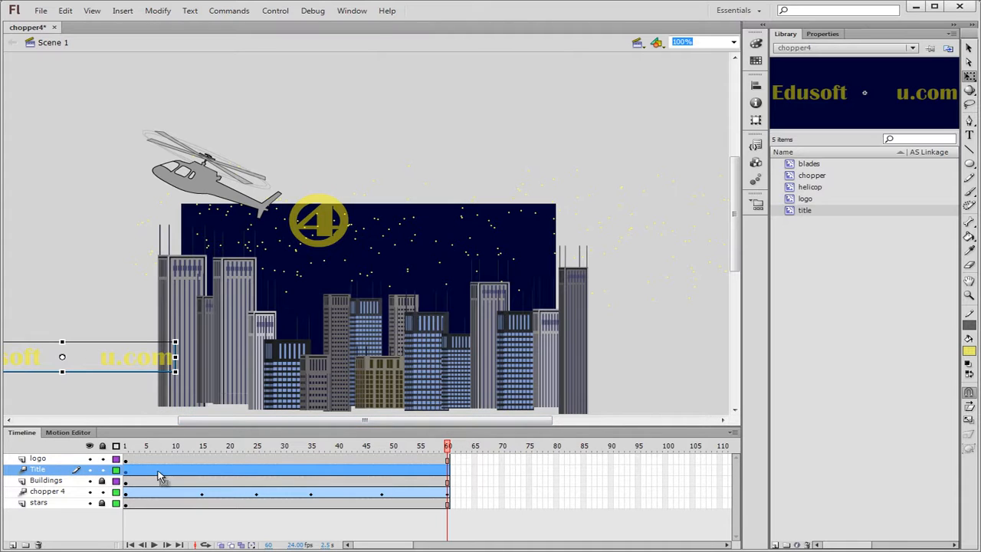
{"action": "mouse_move", "coordinate": [86, 368]}
{"action": "left_mouse_down"}
{"action": "mouse_move", "coordinate": [169, 350]}
{"action": "mouse_move", "coordinate": [77, 357]}
{"action": "left_mouse_up"}
{"action": "left_click_drag", "start_coordinate": [76, 358], "coordinate": [69, 358]}
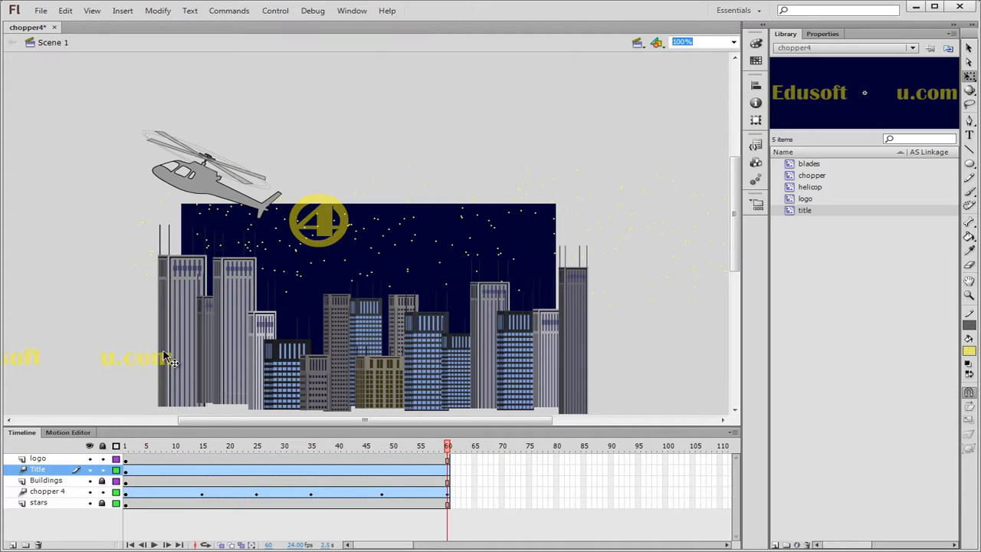
{"action": "left_click_drag", "start_coordinate": [173, 357], "coordinate": [416, 235]}
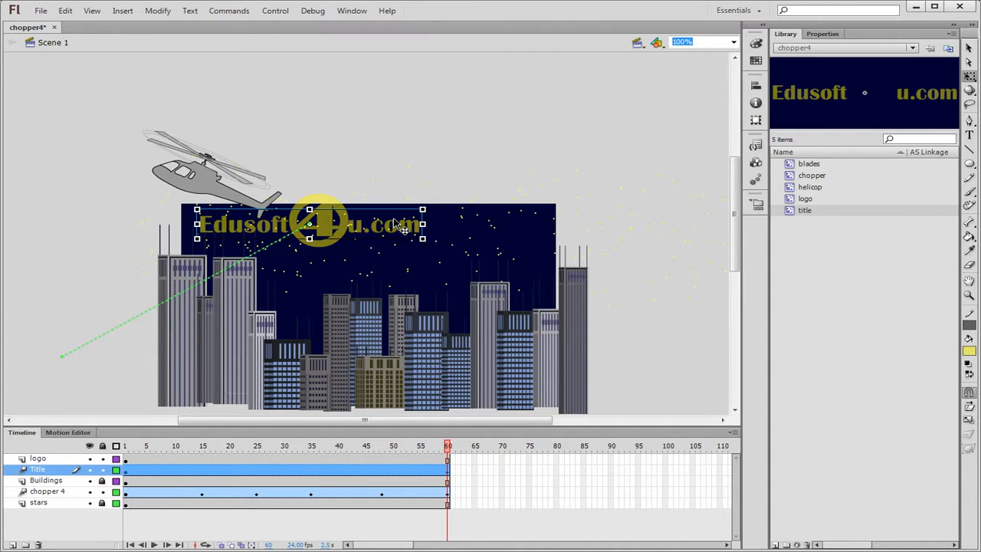
{"action": "left_click", "coordinate": [154, 545]}
At frame 1, move the 4 logo off the stage's right side above the helicopter and add a motion tween to it.
{"action": "left_click", "coordinate": [65, 458]}
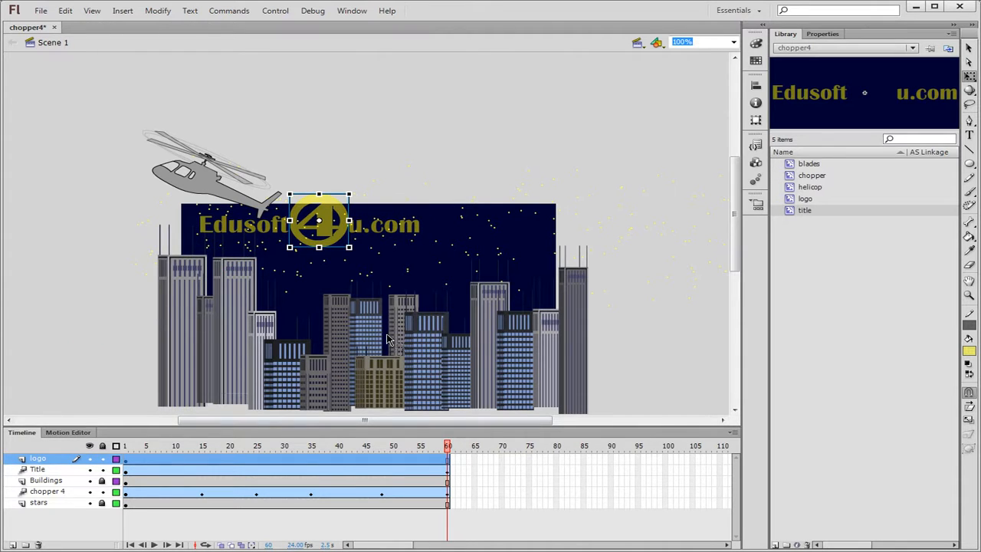
{"action": "left_click", "coordinate": [127, 464]}
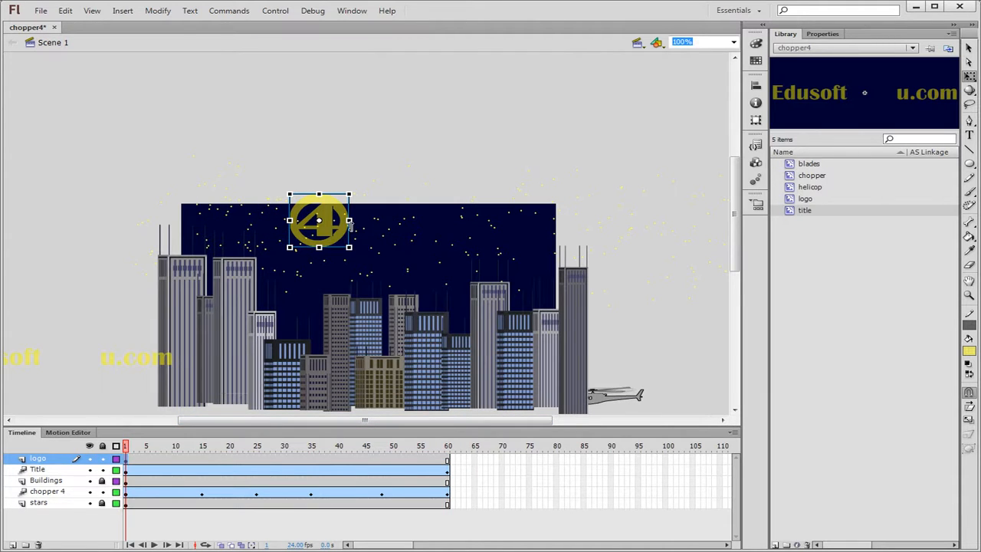
{"action": "left_click_drag", "start_coordinate": [331, 220], "coordinate": [650, 330]}
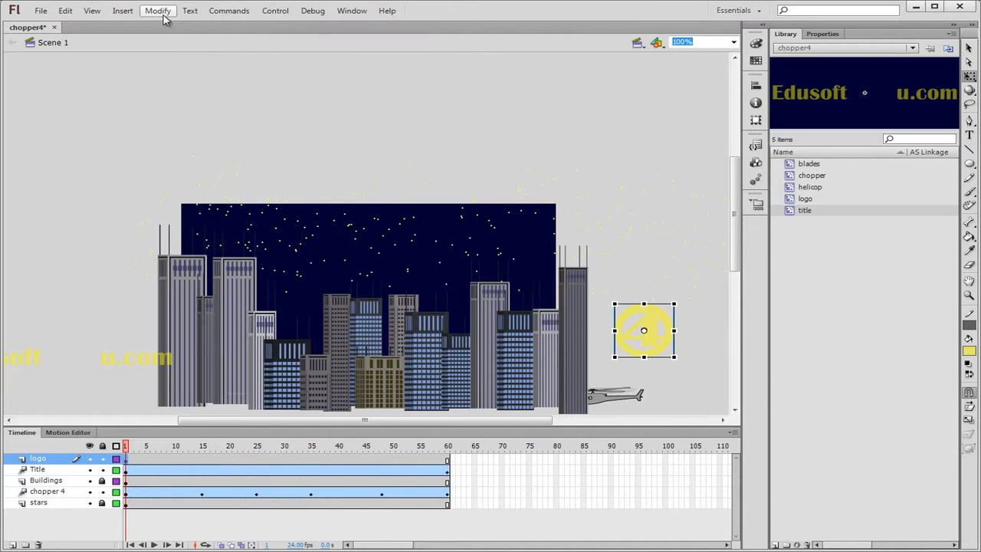
{"action": "left_click", "coordinate": [122, 11]}
{"action": "left_click", "coordinate": [150, 46]}
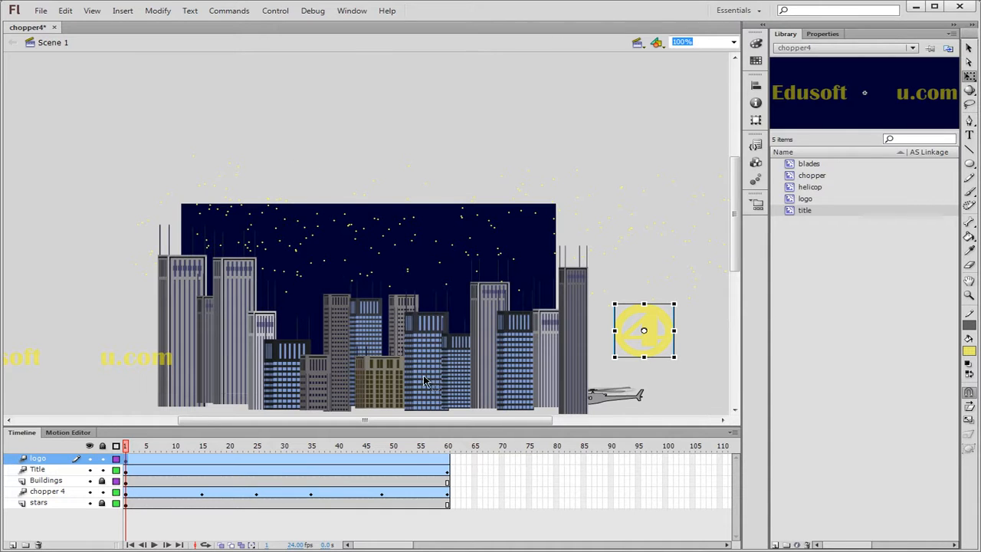
At frame 60, move the 4 logo into the gap between "Edusoft" and "u.com", and play the animation.
{"action": "left_click", "coordinate": [449, 468]}
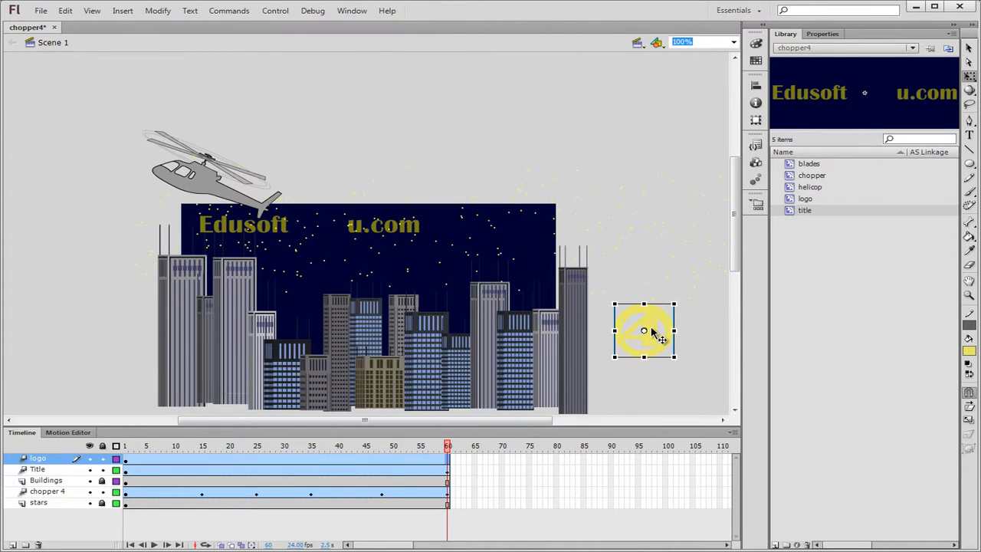
{"action": "left_click_drag", "start_coordinate": [648, 328], "coordinate": [324, 222]}
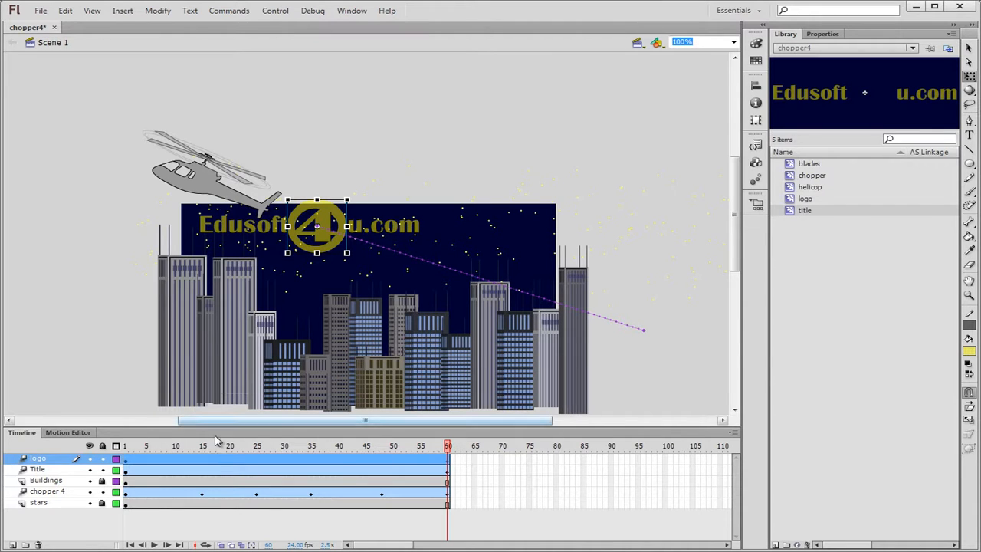
{"action": "left_click", "coordinate": [275, 10]}
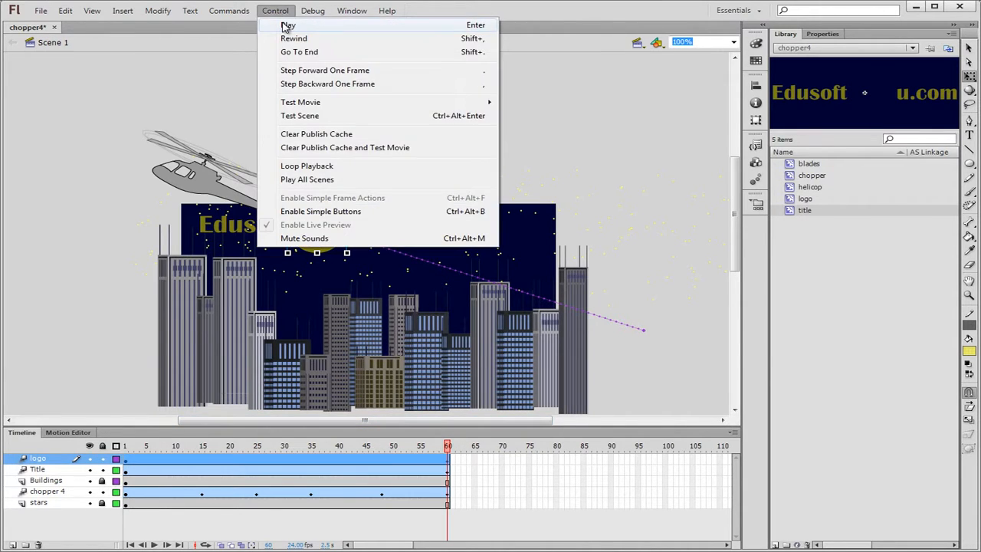
{"action": "left_click", "coordinate": [288, 25]}
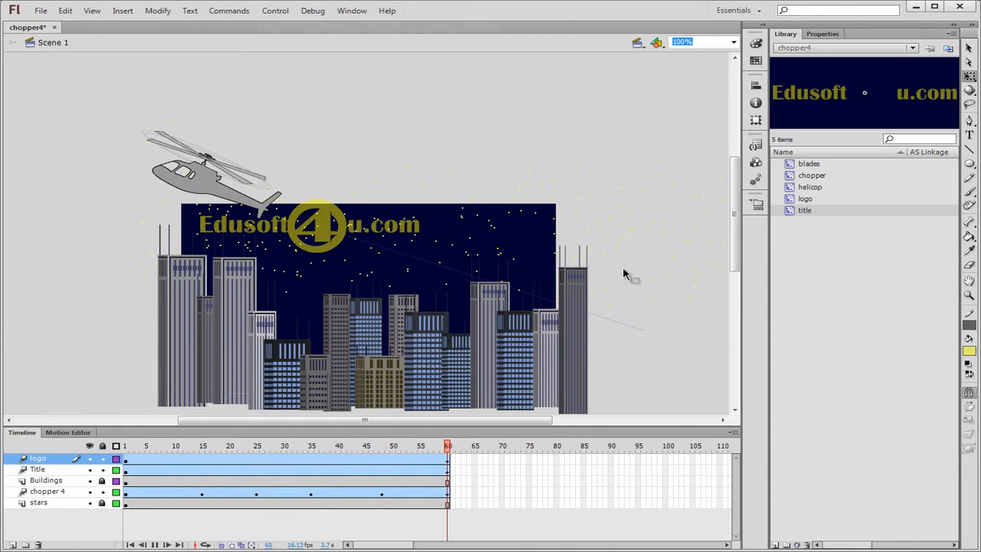
At frame 60, move the helicopter farther up and left, clear of the stage.
{"action": "left_click", "coordinate": [205, 188]}
{"action": "left_click_drag", "start_coordinate": [203, 186], "coordinate": [147, 143]}
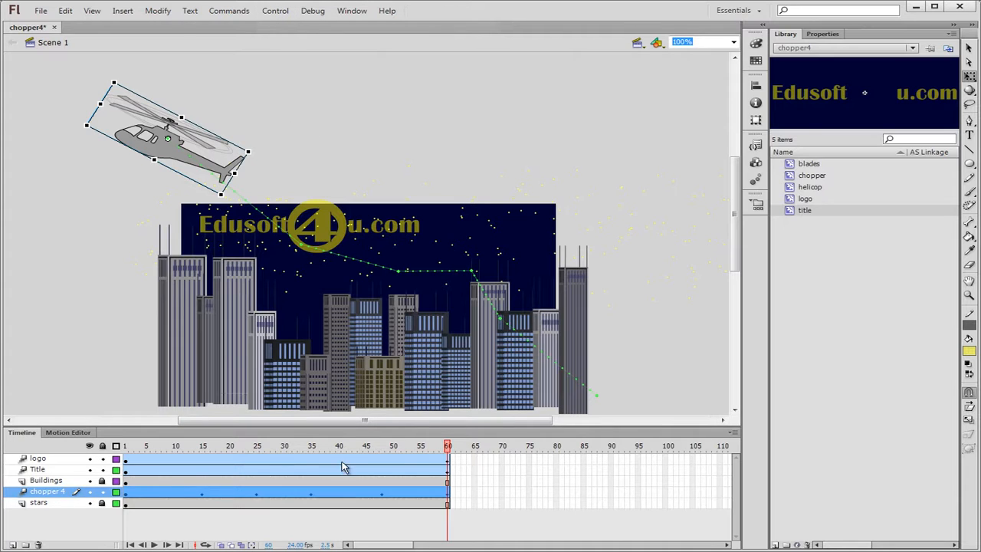
Shorten the motion tweens on the logo and Title layers to end at frame 43.
{"action": "left_click", "coordinate": [155, 473]}
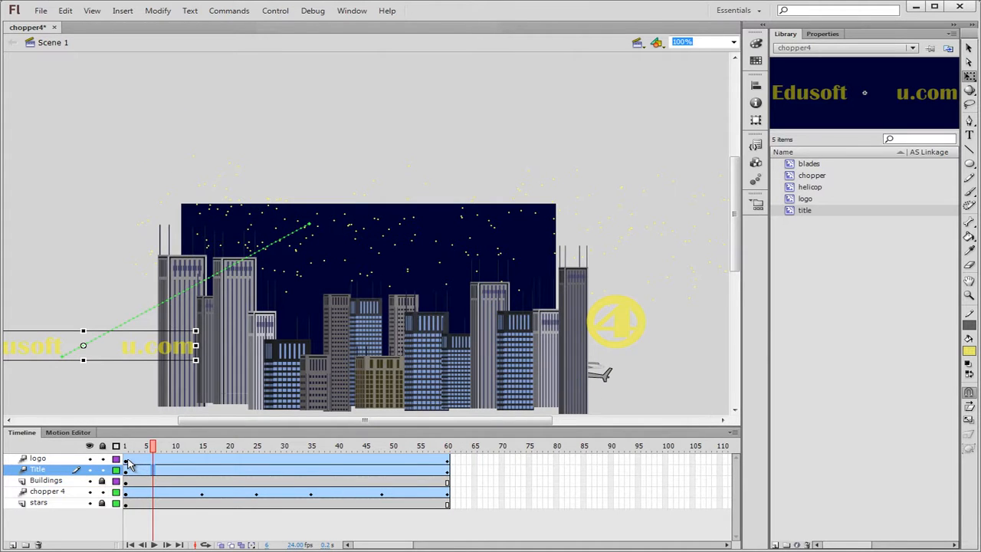
{"action": "left_click", "coordinate": [128, 459]}
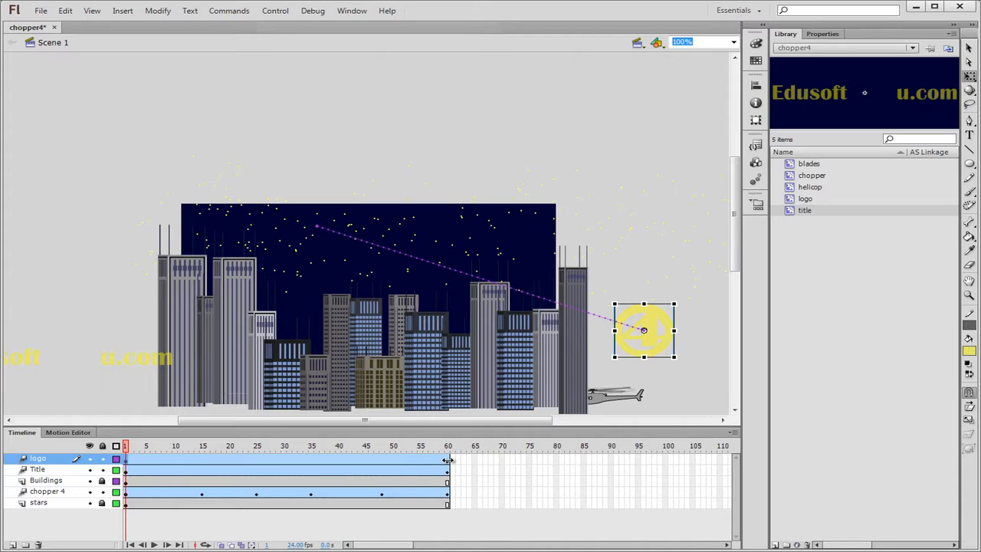
{"action": "left_click_drag", "start_coordinate": [448, 460], "coordinate": [355, 460]}
{"action": "left_click_drag", "start_coordinate": [448, 475], "coordinate": [356, 473]}
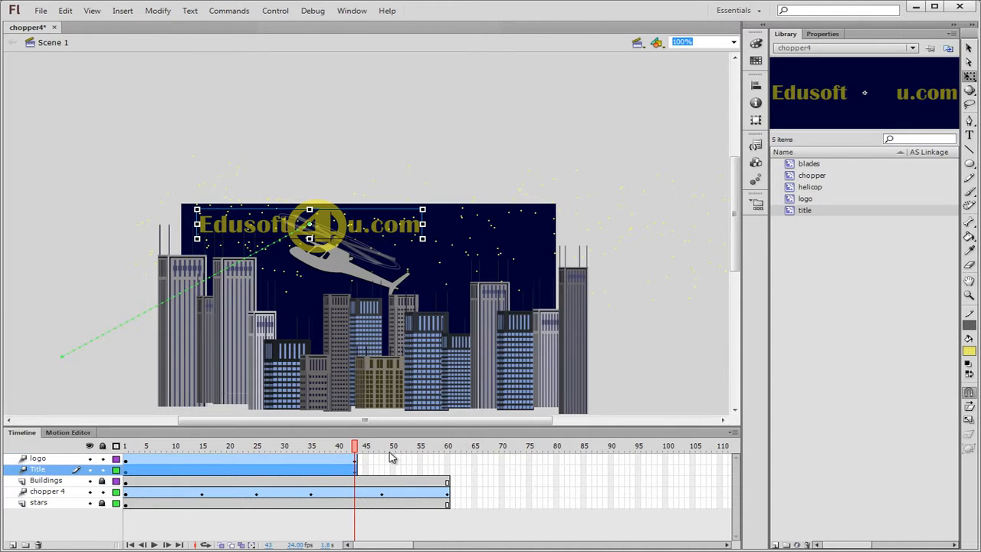
Play the animation, including once from frame 1, to review the timing of the title, logo and helicopter.
{"action": "left_click", "coordinate": [273, 10]}
{"action": "left_click", "coordinate": [289, 25]}
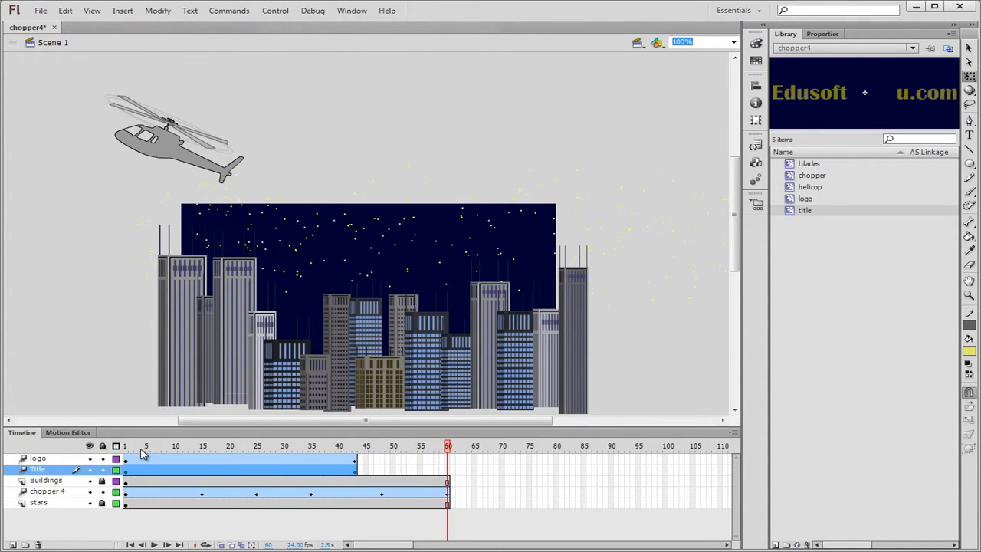
{"action": "left_click", "coordinate": [127, 458]}
{"action": "left_click", "coordinate": [275, 10]}
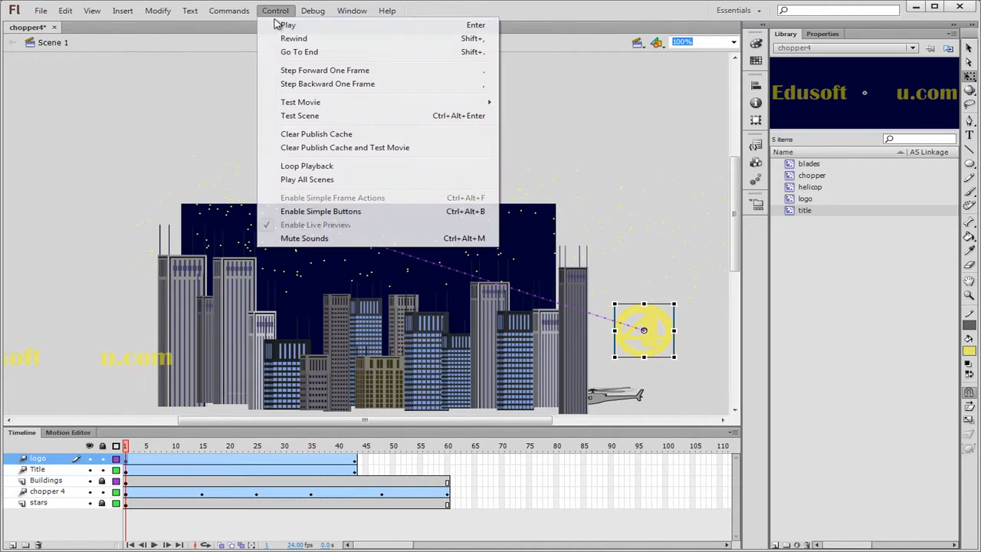
{"action": "left_click", "coordinate": [287, 25]}
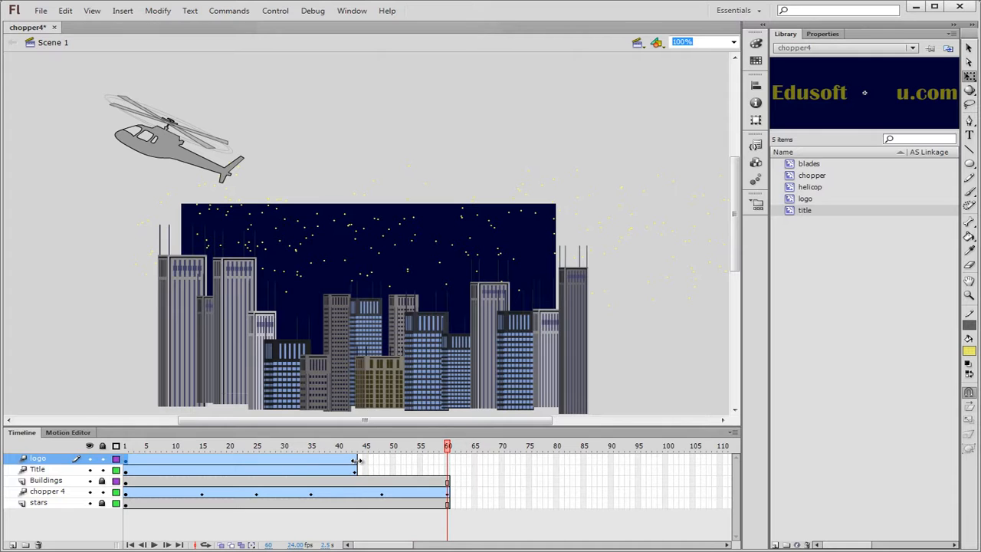
Extend the motion tweens on the logo and Title layers to frame 66.
{"action": "left_click_drag", "start_coordinate": [357, 460], "coordinate": [482, 459]}
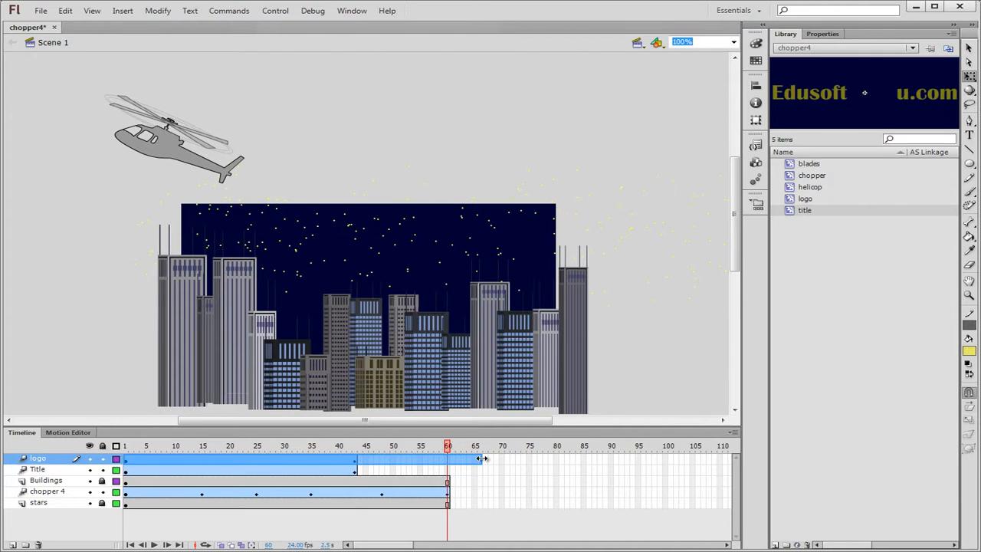
{"action": "left_click", "coordinate": [482, 458]}
{"action": "left_click_drag", "start_coordinate": [354, 469], "coordinate": [481, 471]}
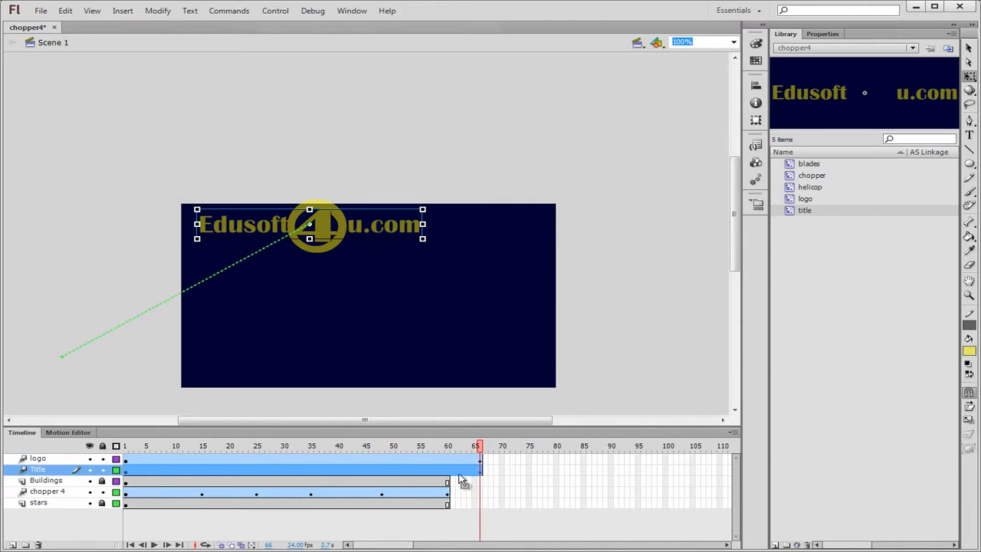
Select the logo's motion tween at frame 1 and open the default motion presets.
{"action": "left_click", "coordinate": [398, 459]}
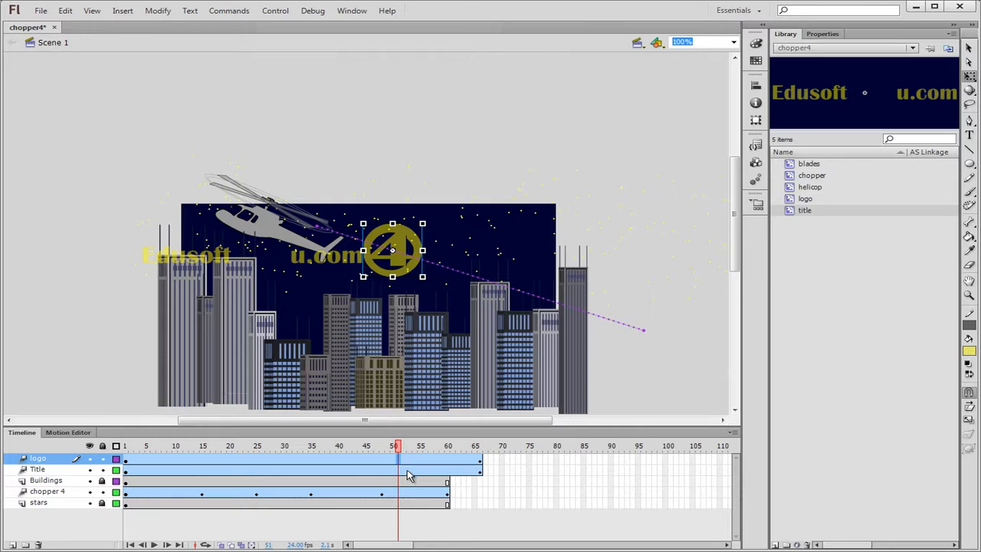
{"action": "left_click", "coordinate": [406, 247]}
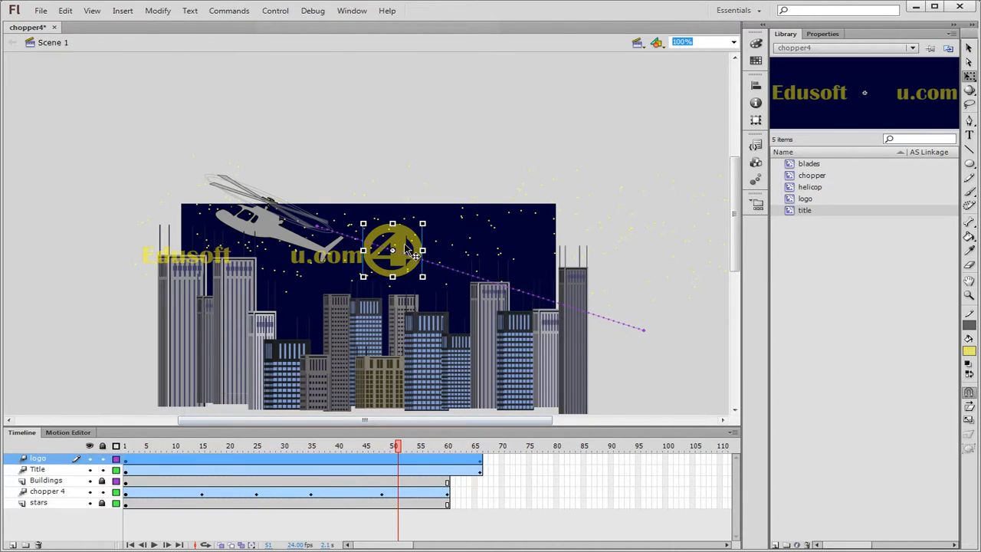
{"action": "left_click", "coordinate": [127, 462]}
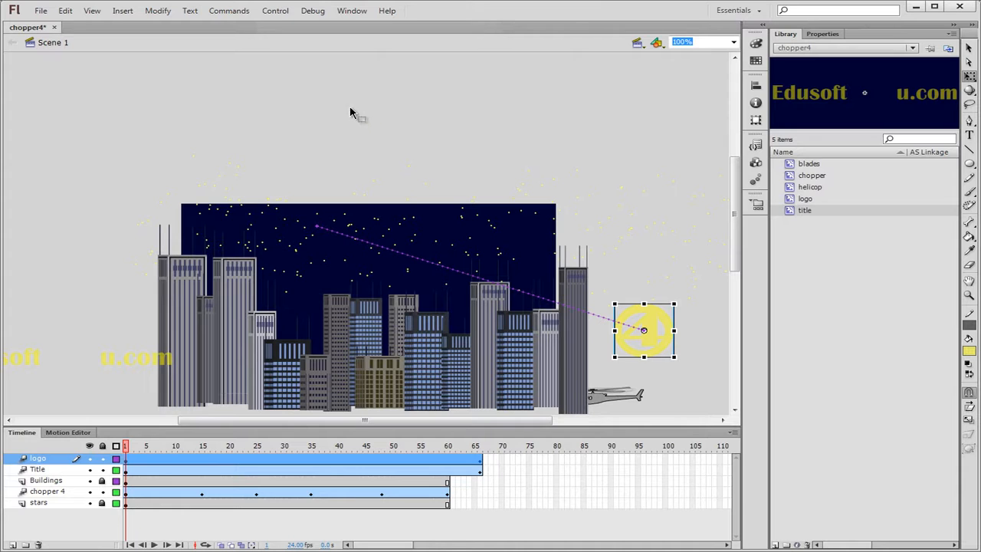
{"action": "left_click", "coordinate": [352, 12]}
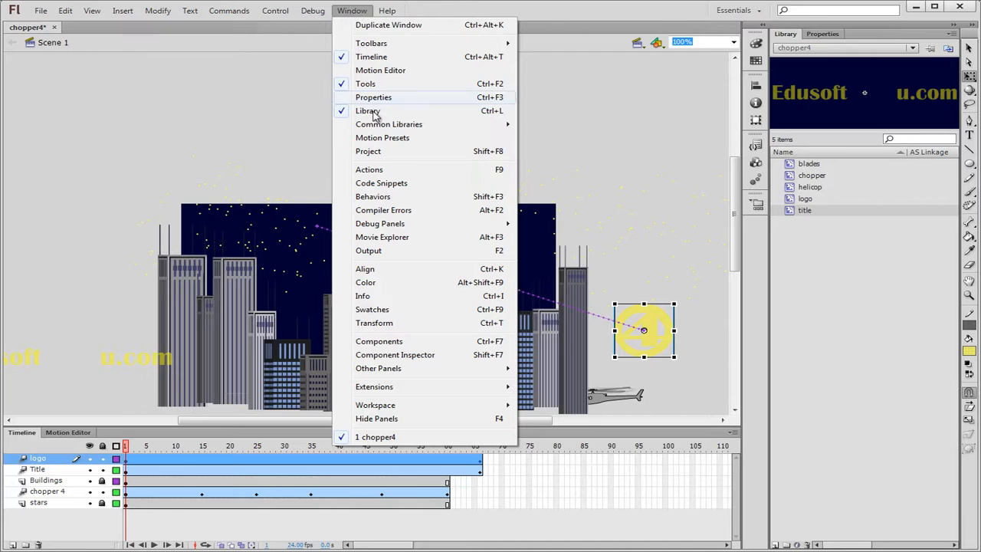
{"action": "left_click", "coordinate": [384, 140]}
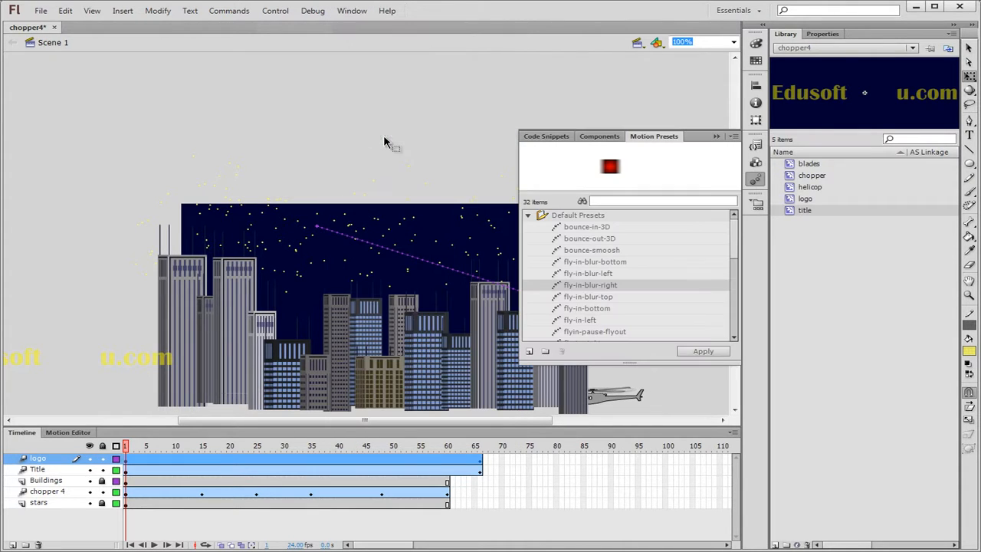
{"action": "left_click", "coordinate": [529, 218]}
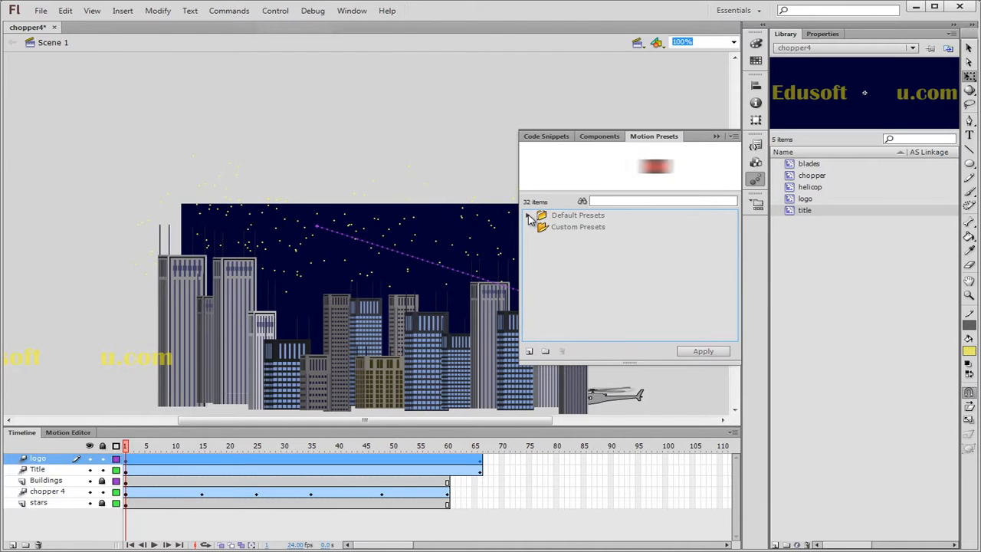
{"action": "left_click", "coordinate": [529, 218]}
Preview the default motion presets from bounce-in-3D through fly-in-left.
{"action": "left_click", "coordinate": [587, 227]}
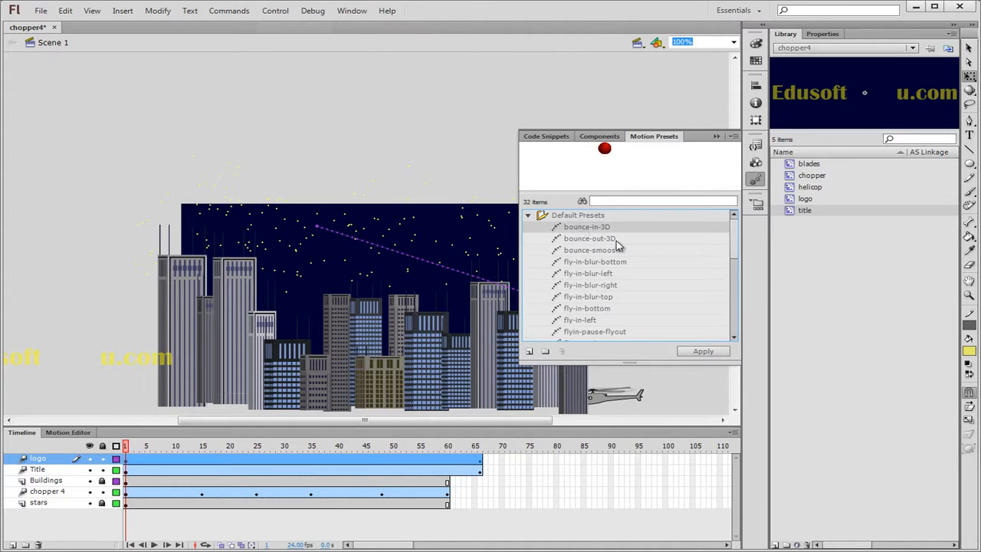
{"action": "left_click", "coordinate": [610, 238]}
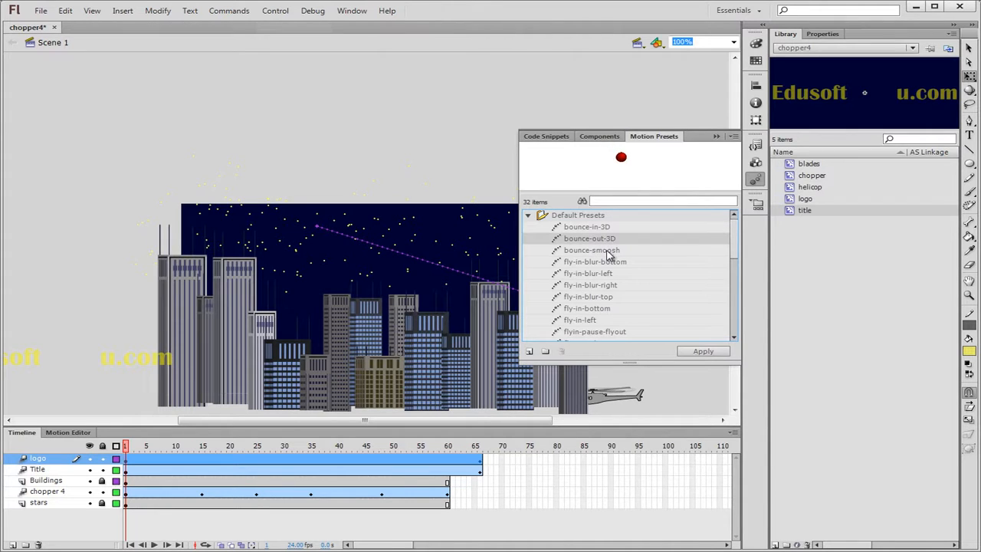
{"action": "left_click", "coordinate": [608, 253]}
{"action": "left_click", "coordinate": [614, 262]}
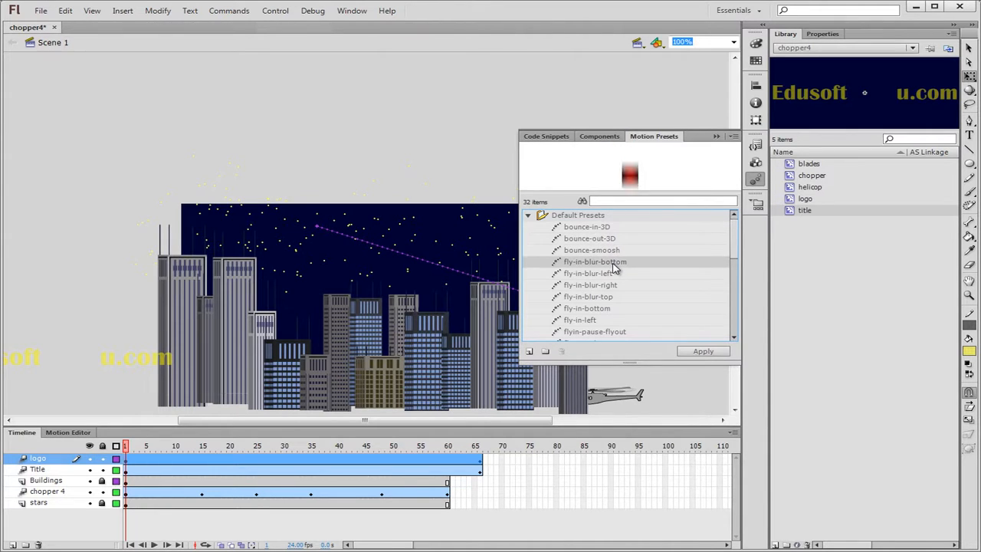
{"action": "left_click", "coordinate": [611, 276]}
{"action": "left_click", "coordinate": [611, 288]}
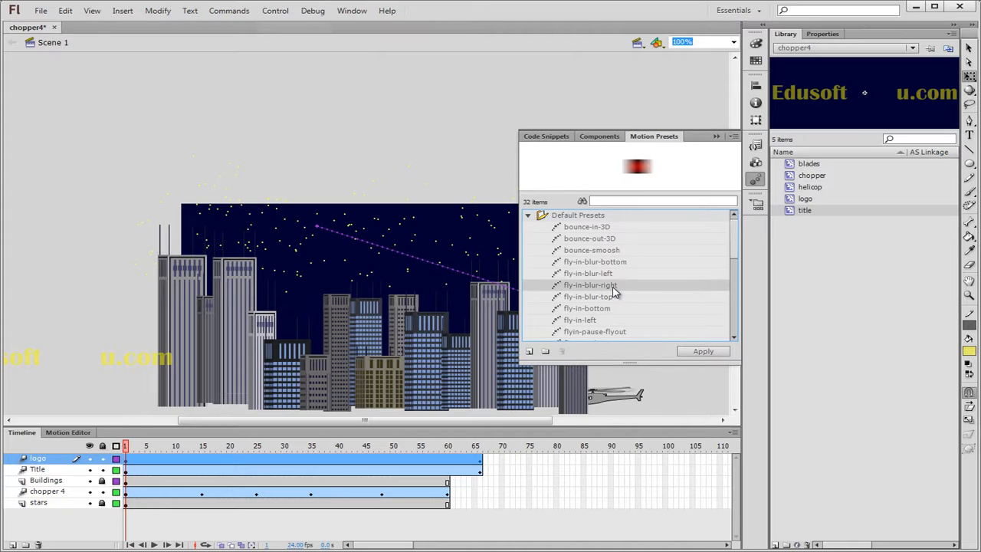
{"action": "left_click", "coordinate": [611, 297]}
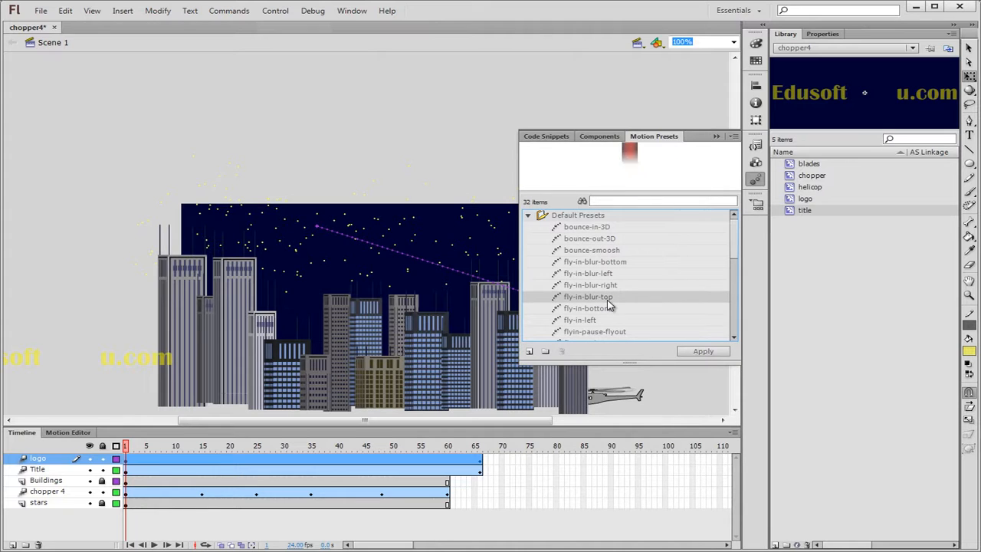
{"action": "left_click", "coordinate": [609, 310]}
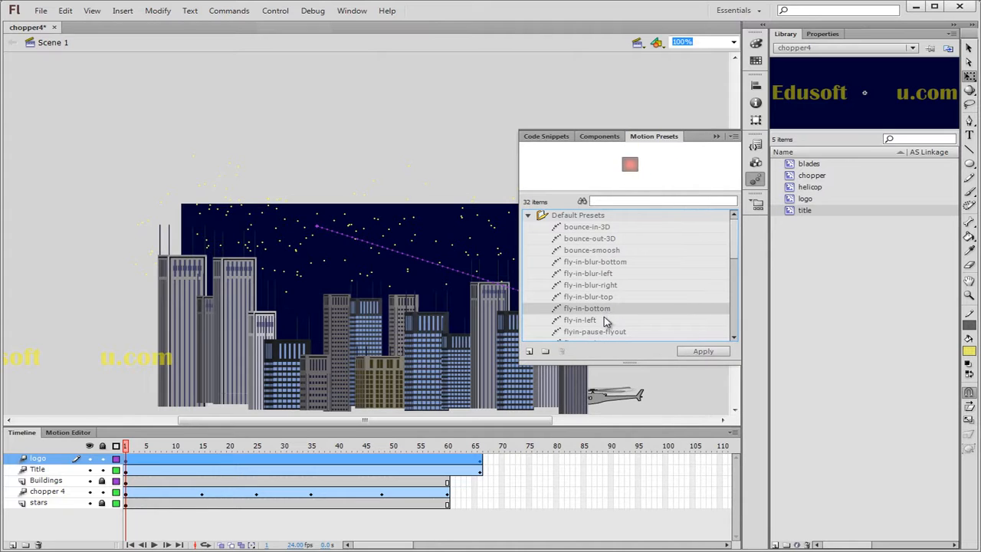
{"action": "left_click", "coordinate": [591, 321]}
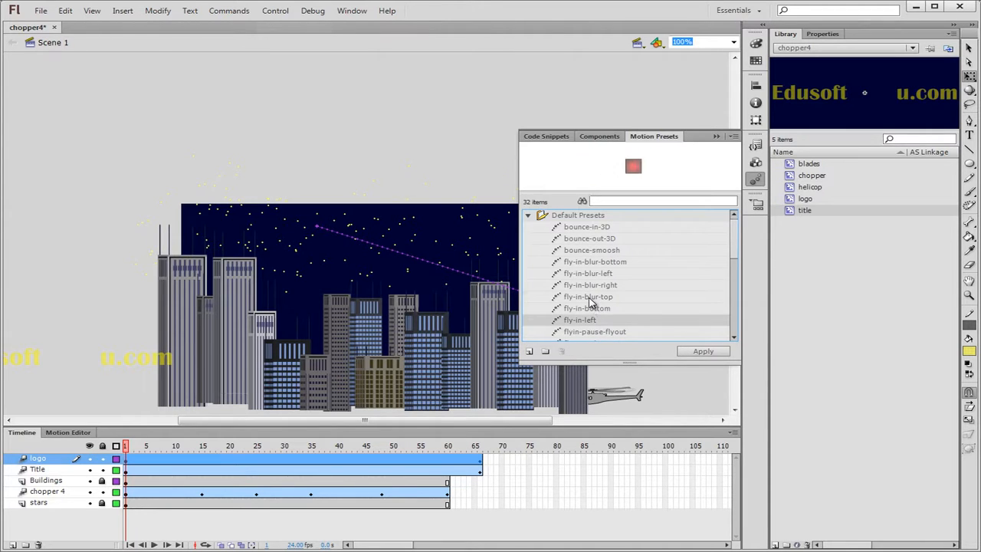
Apply the fly-in-blur-right motion preset to the logo, replacing its current motion.
{"action": "left_click", "coordinate": [590, 299]}
{"action": "left_click", "coordinate": [592, 287]}
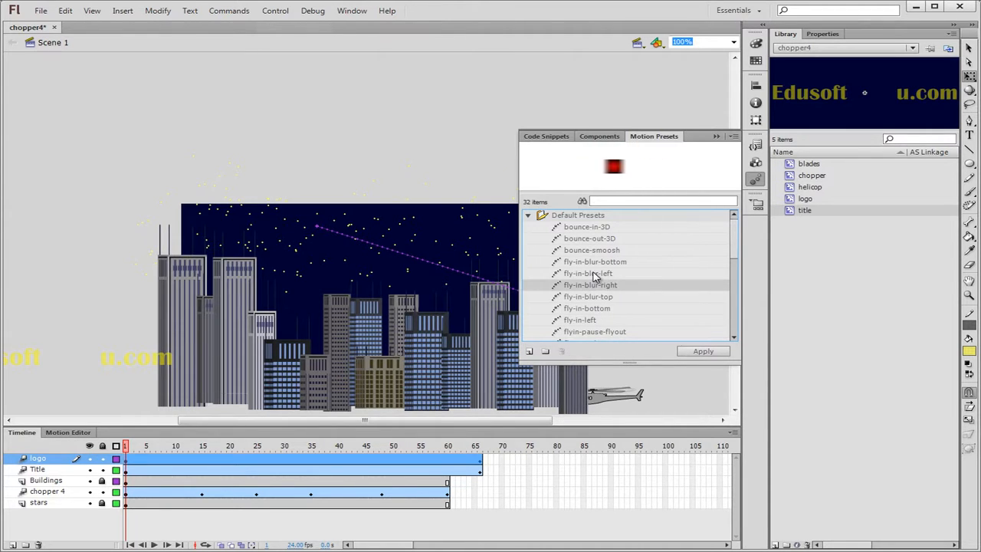
{"action": "left_click", "coordinate": [702, 355]}
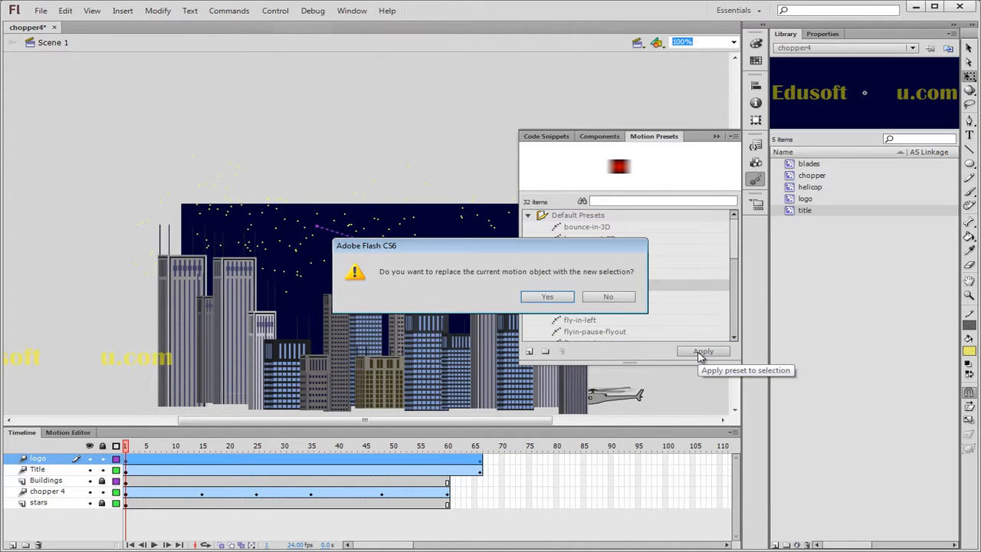
{"action": "left_click", "coordinate": [544, 297]}
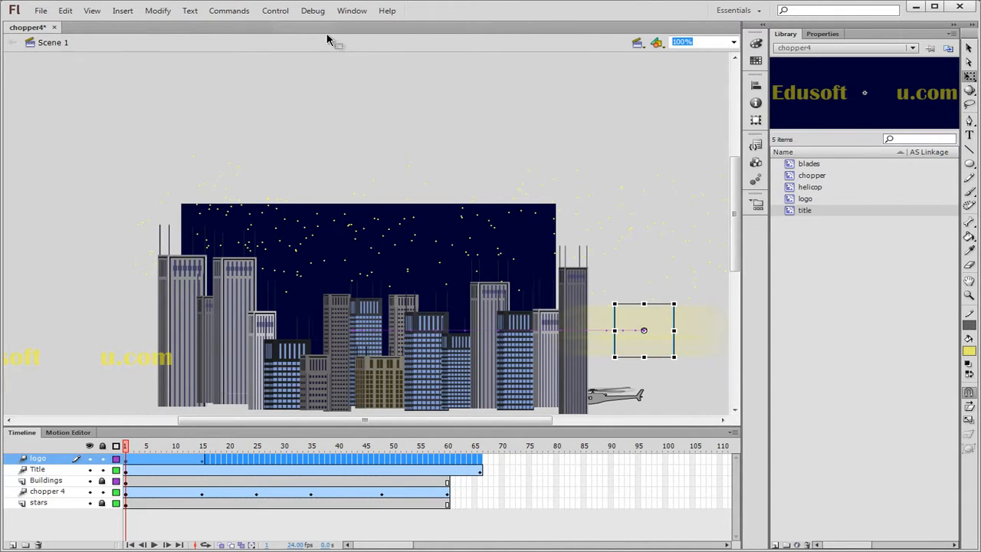
Play the animation and extend the logo's fly-in-blur-right tween to frame 66.
{"action": "left_click", "coordinate": [290, 14]}
{"action": "left_click", "coordinate": [291, 27]}
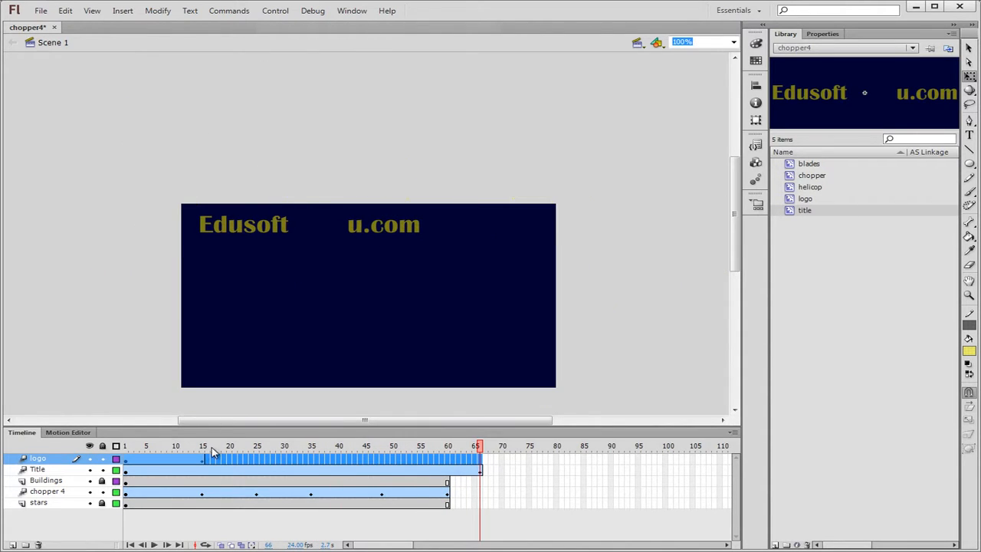
{"action": "left_click_drag", "start_coordinate": [204, 459], "coordinate": [481, 461]}
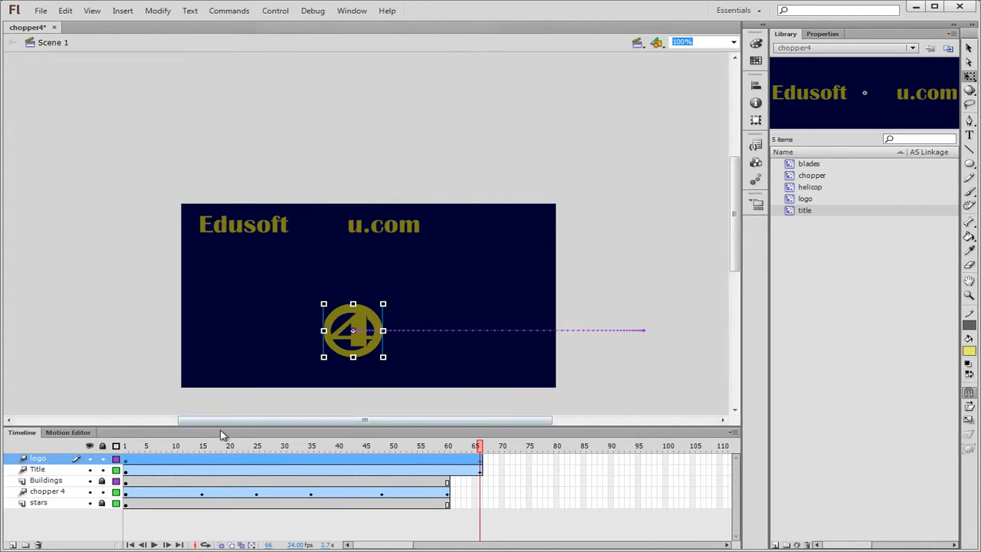
Shorten the motion tweens on the logo and Title layers to end at frame 60.
{"action": "left_click", "coordinate": [130, 462]}
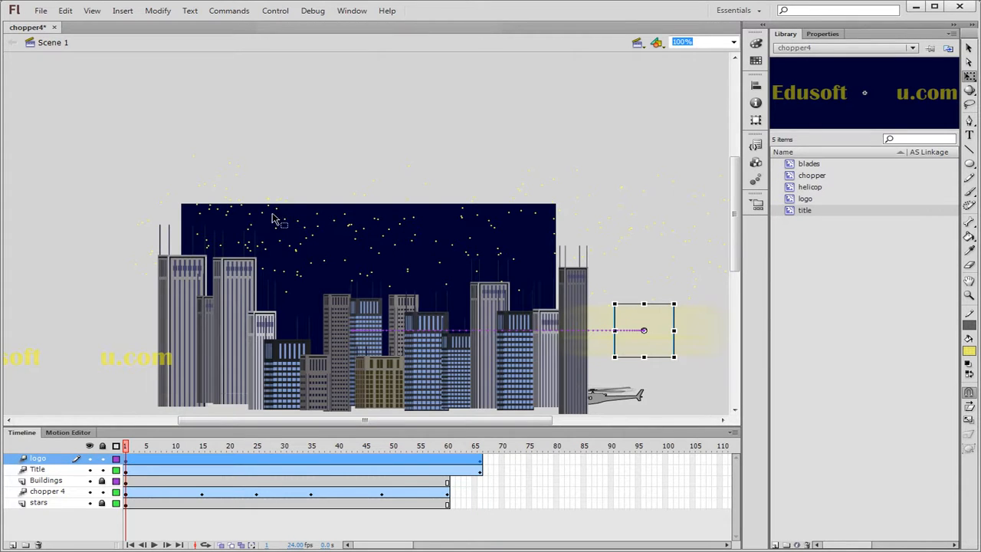
{"action": "left_click_drag", "start_coordinate": [481, 460], "coordinate": [463, 460]}
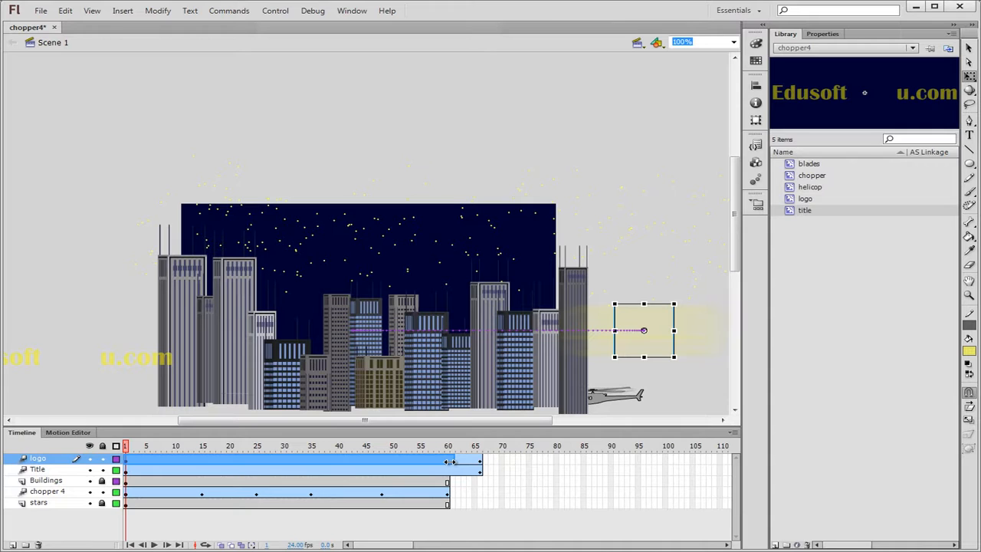
{"action": "mouse_move", "coordinate": [450, 462]}
{"action": "left_mouse_down"}
{"action": "mouse_move", "coordinate": [464, 472]}
{"action": "mouse_move", "coordinate": [449, 471]}
{"action": "left_mouse_up"}
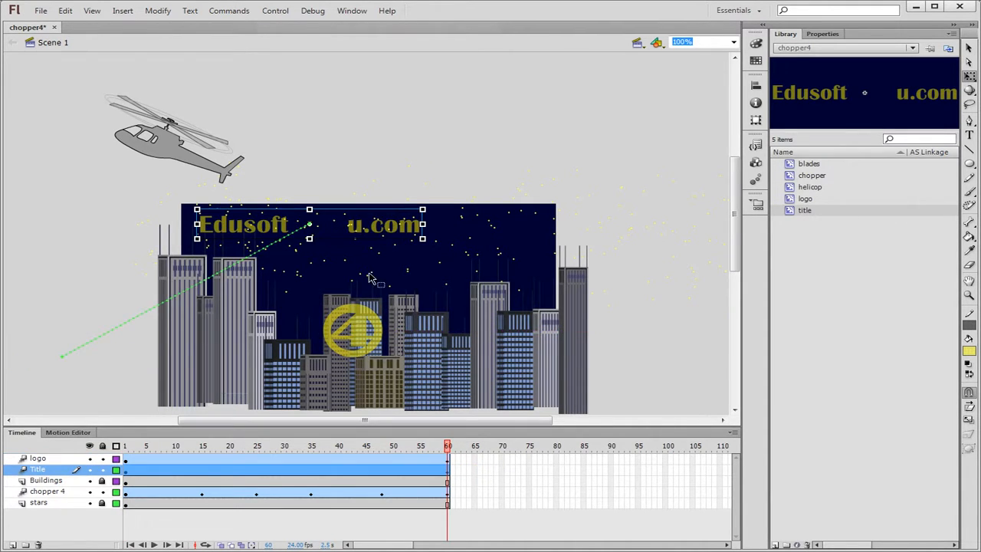
Play the animation and, at frame 60, move the 4 logo up into the gap in the title text.
{"action": "left_click", "coordinate": [313, 11]}
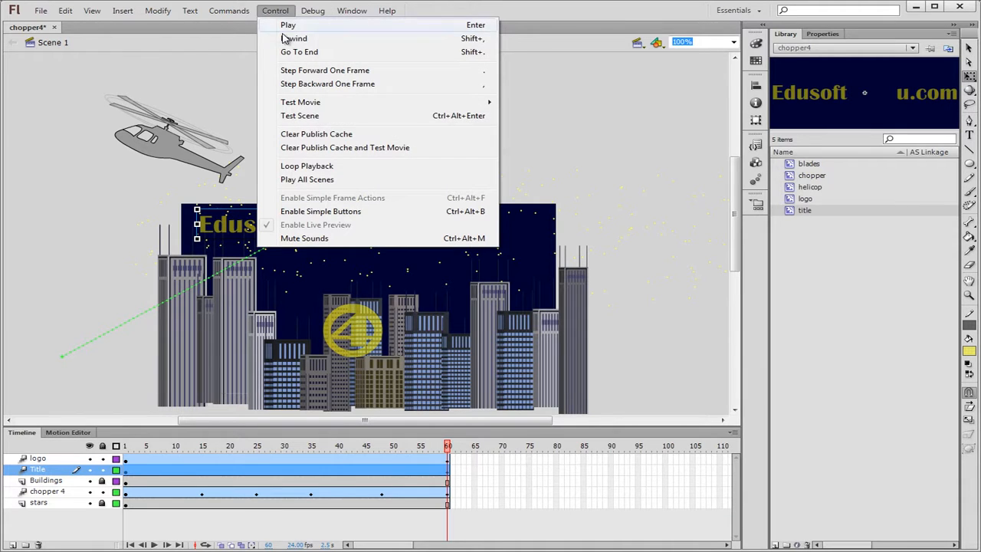
{"action": "left_click", "coordinate": [288, 24]}
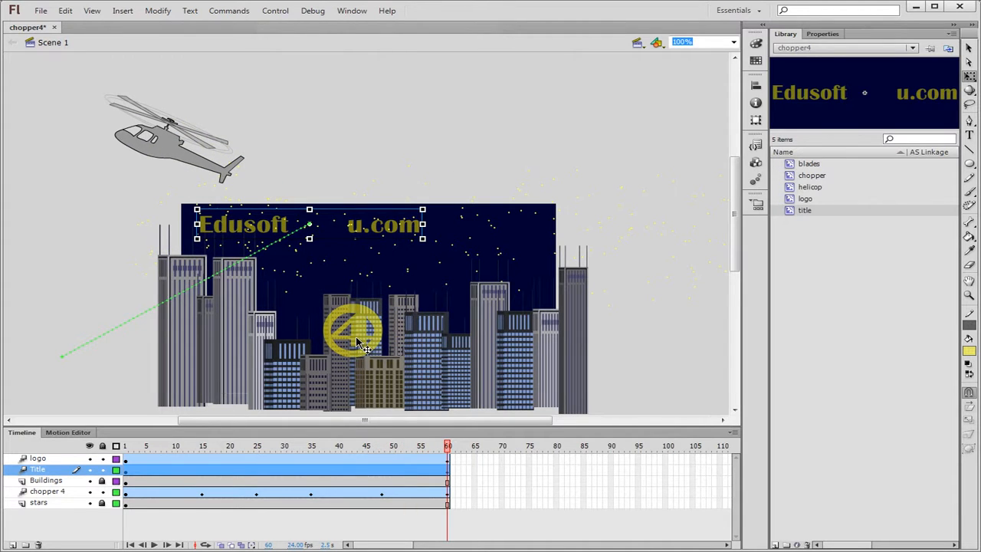
{"action": "left_click", "coordinate": [362, 345]}
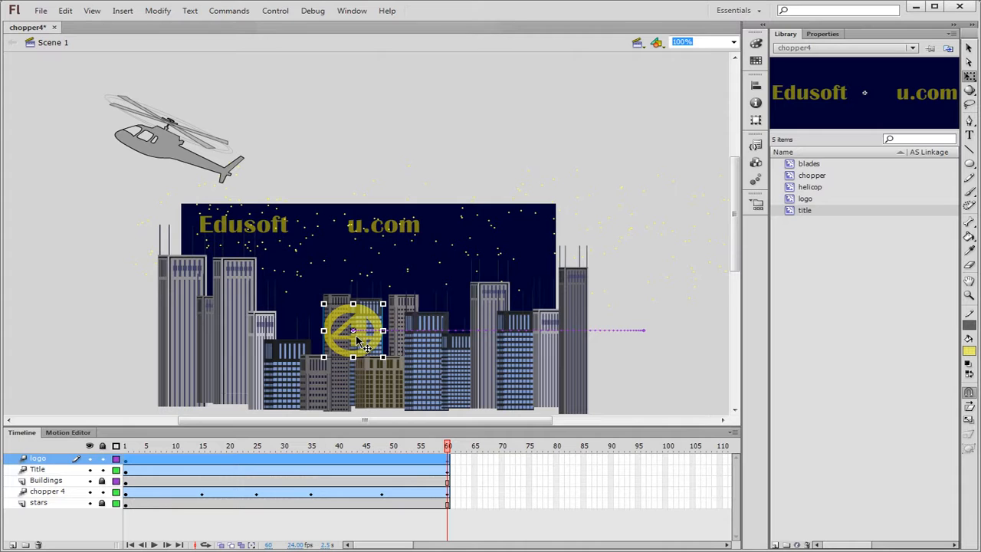
{"action": "left_click_drag", "start_coordinate": [361, 343], "coordinate": [329, 239]}
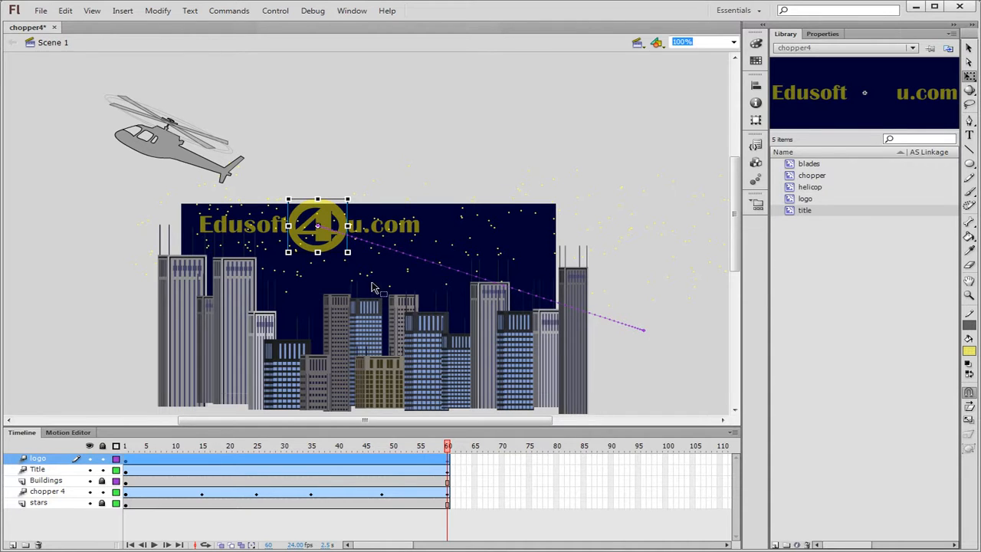
Play the animation to review the logo's blurred fly-in into the title.
{"action": "left_click", "coordinate": [312, 10]}
{"action": "mouse_move", "coordinate": [261, 9]}
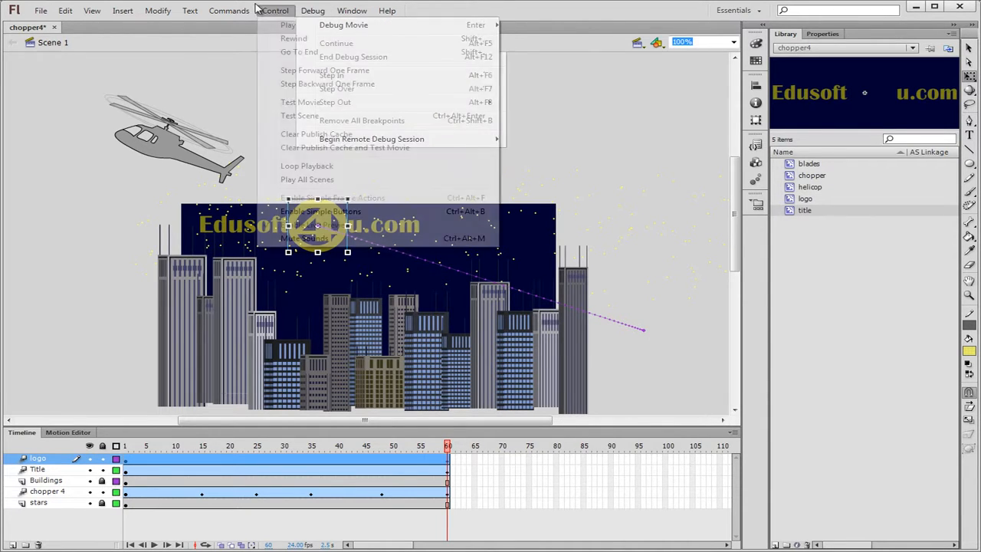
{"action": "left_click", "coordinate": [288, 25]}
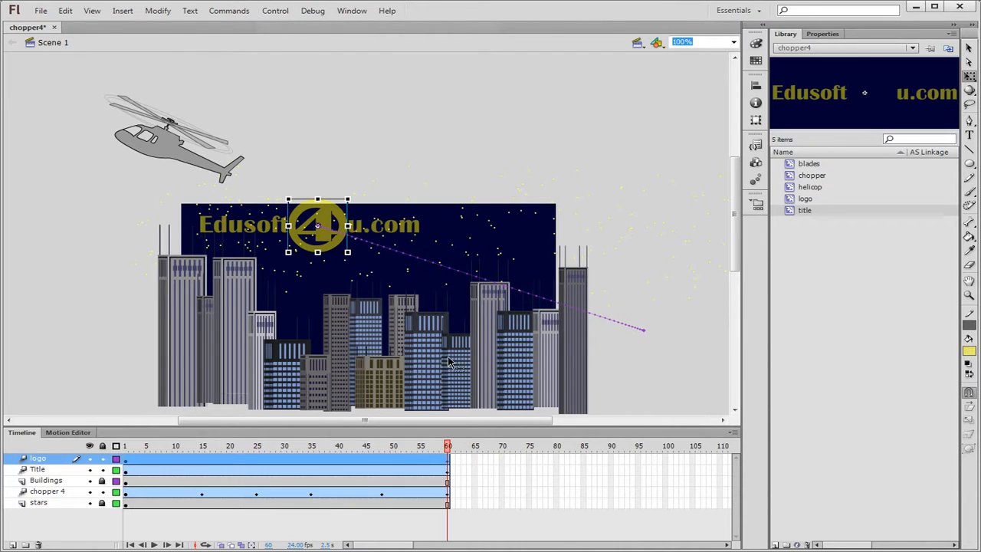
Shift the whole logo motion tween later so it starts at frame 15.
{"action": "left_click", "coordinate": [137, 463]}
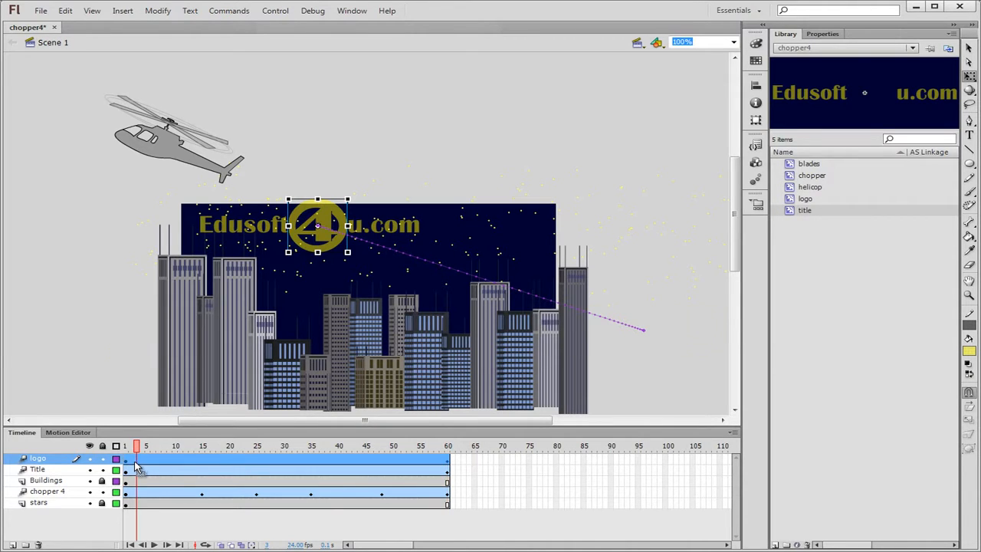
{"action": "left_click", "coordinate": [127, 463]}
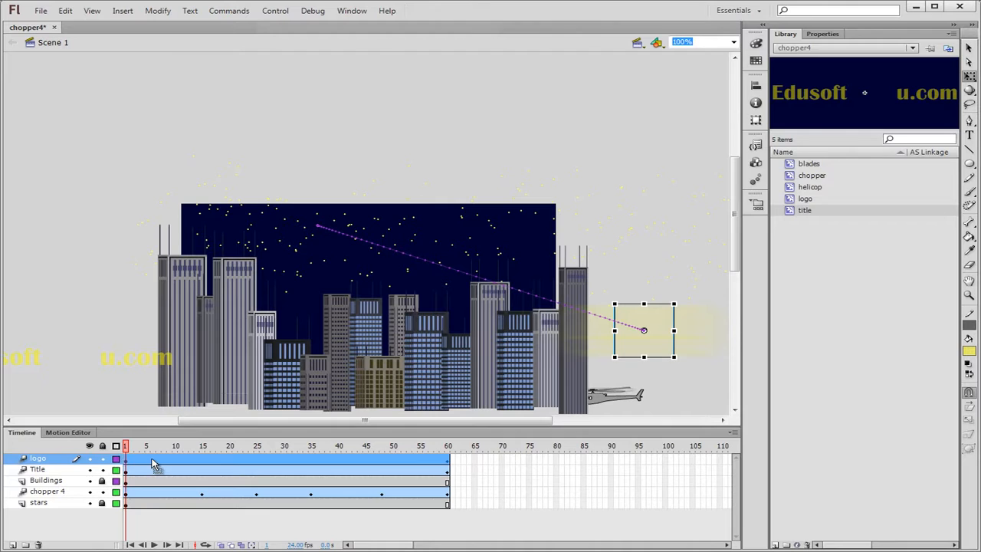
{"action": "left_click", "coordinate": [154, 465]}
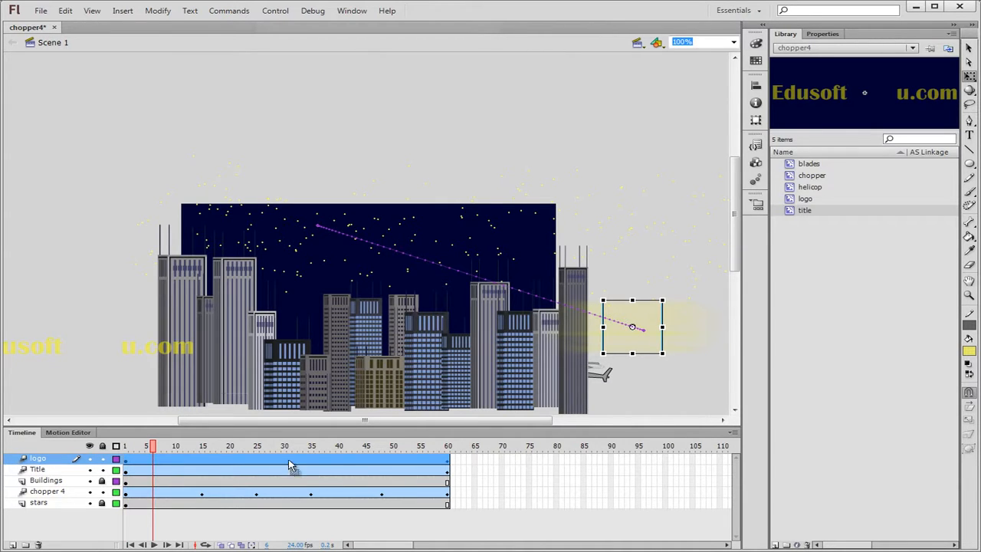
{"action": "left_click", "coordinate": [185, 466]}
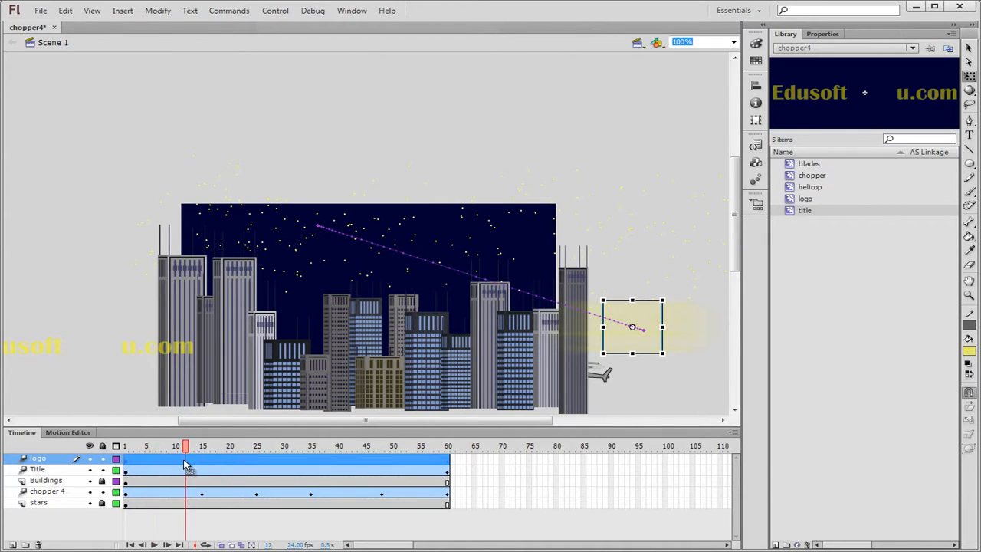
{"action": "mouse_move", "coordinate": [190, 465]}
{"action": "left_mouse_down"}
{"action": "mouse_move", "coordinate": [268, 467]}
{"action": "mouse_move", "coordinate": [245, 473]}
{"action": "mouse_move", "coordinate": [252, 477]}
{"action": "mouse_move", "coordinate": [190, 470]}
{"action": "left_mouse_up"}
Shift the whole Title motion tween later so it starts at frame 15, matching the logo layer.
{"action": "left_click", "coordinate": [132, 475]}
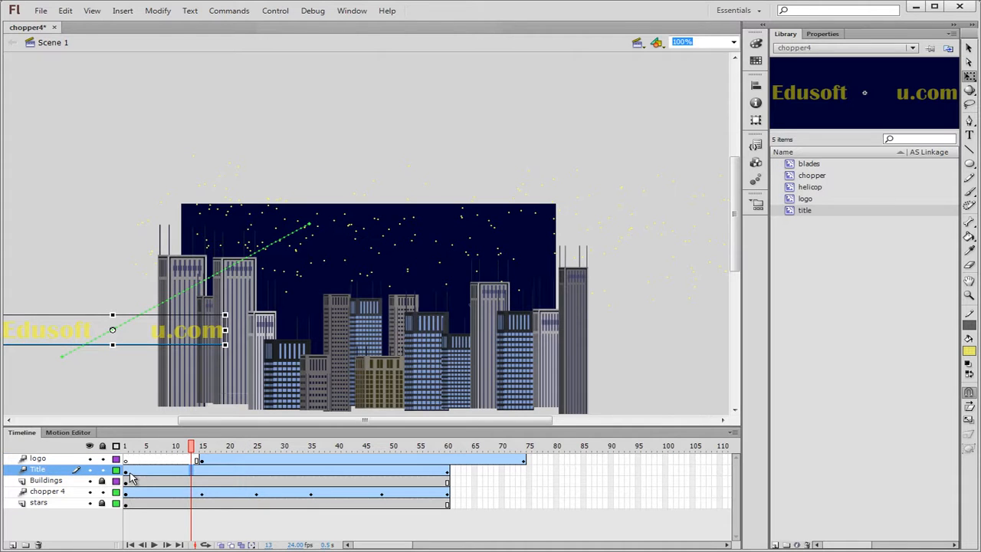
{"action": "left_click", "coordinate": [131, 473]}
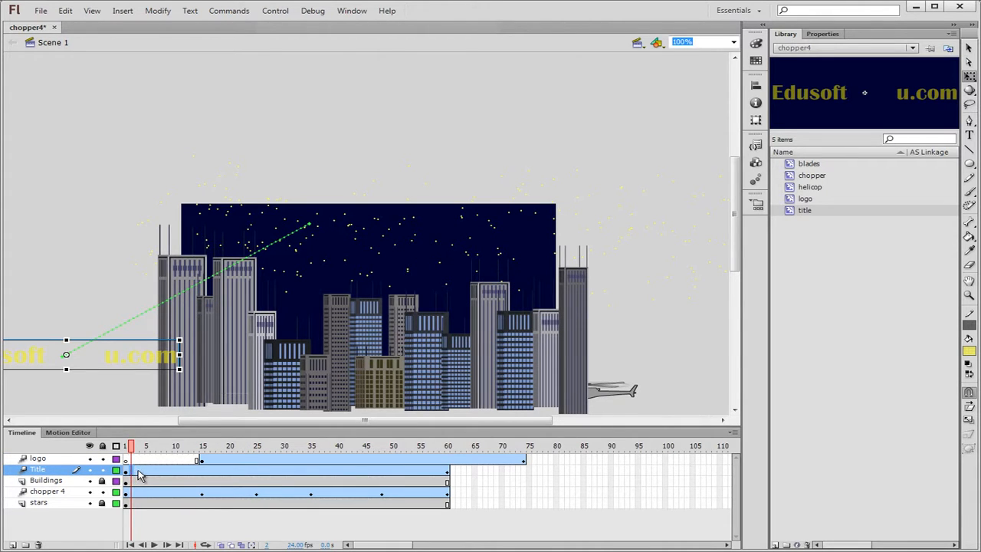
{"action": "left_click", "coordinate": [130, 474]}
{"action": "left_click_drag", "start_coordinate": [127, 473], "coordinate": [203, 477]}
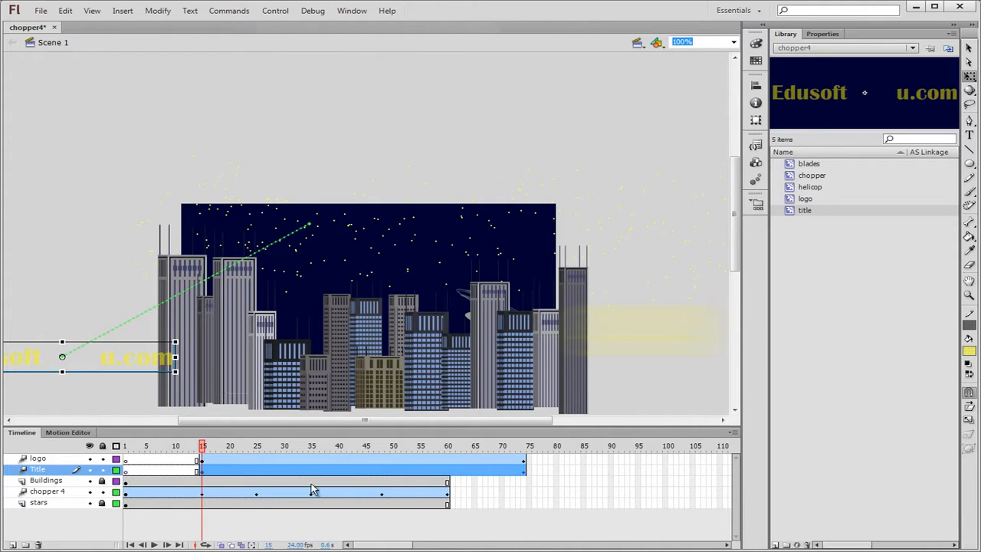
Play the animation from frame 1 to review the delayed title and logo entrance, and select the title at frame 74.
{"action": "left_click", "coordinate": [155, 544]}
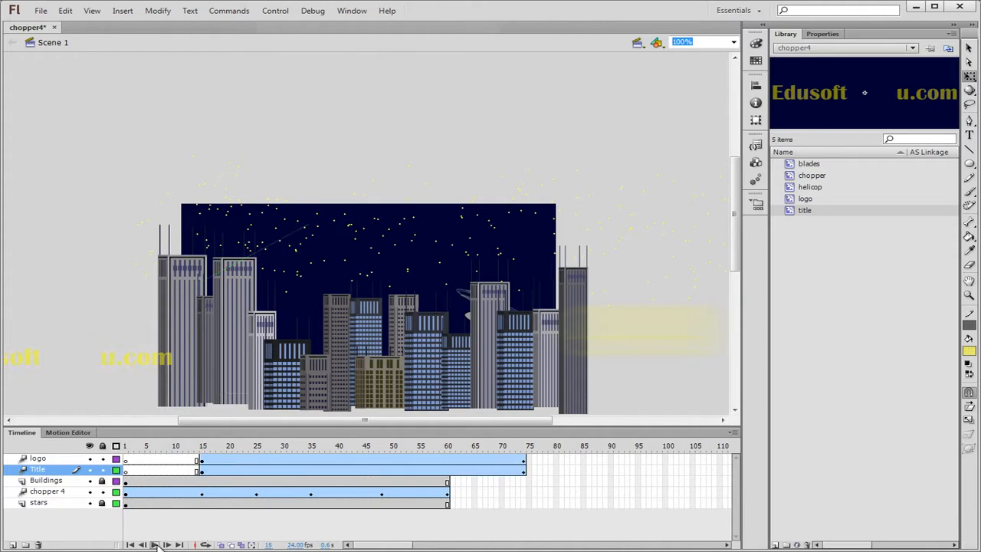
{"action": "left_click", "coordinate": [127, 459]}
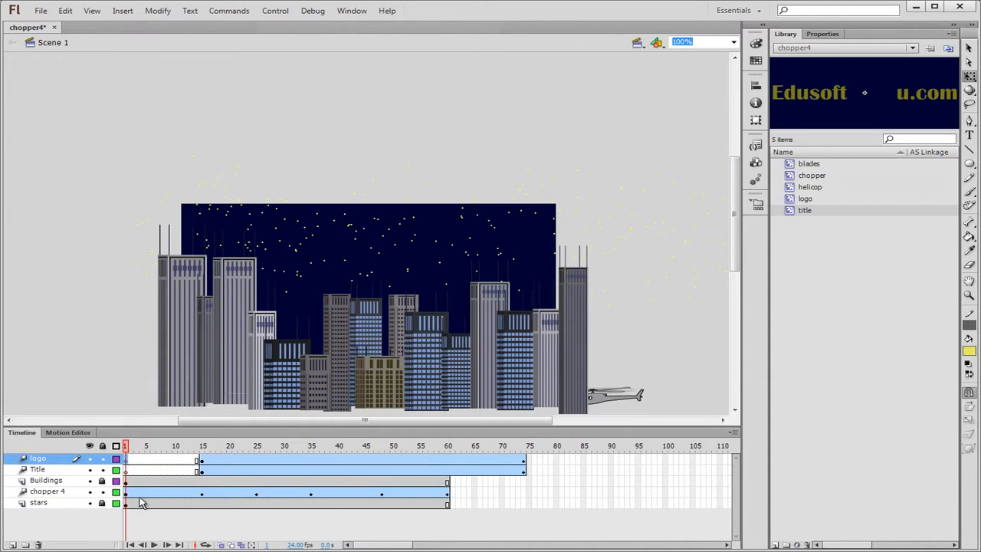
{"action": "left_click", "coordinate": [156, 544]}
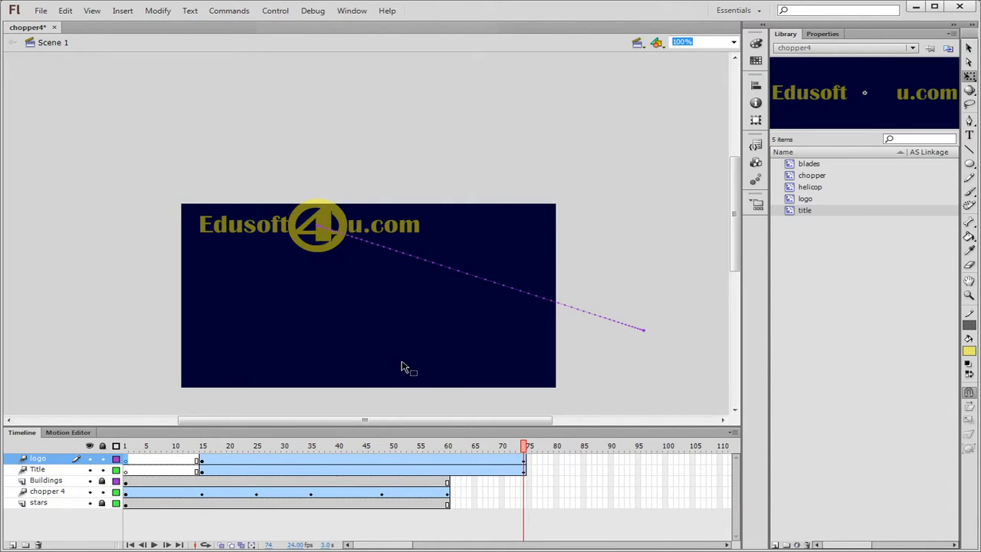
{"action": "left_click", "coordinate": [376, 239]}
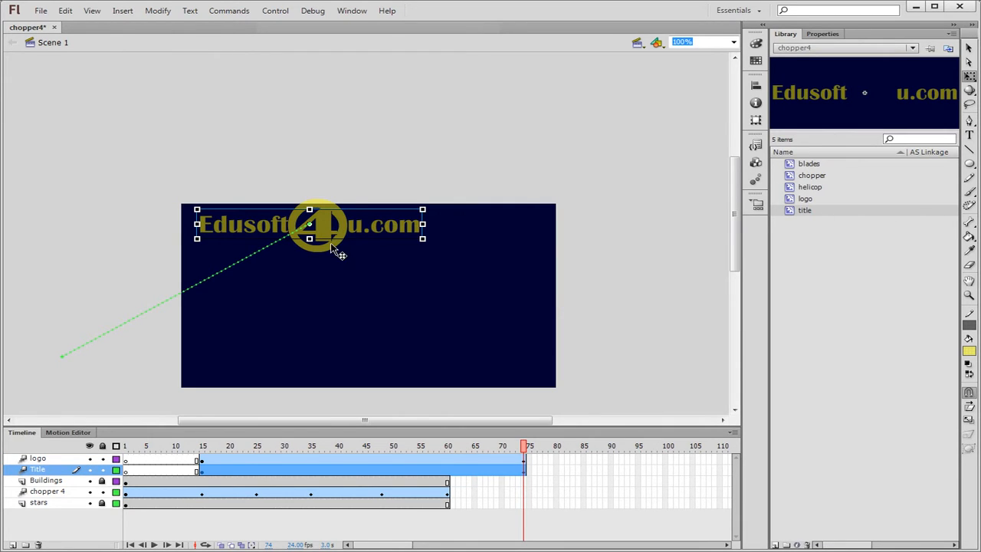